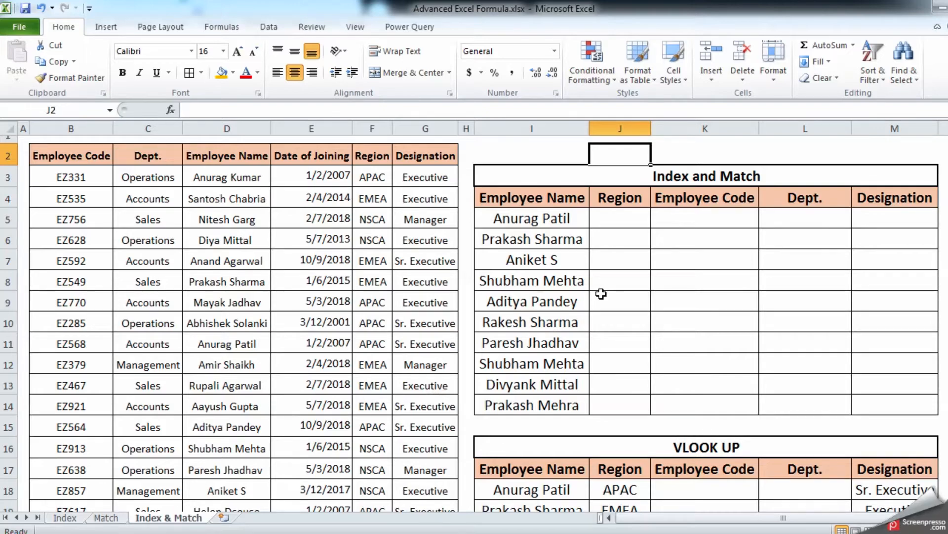
Examine the Index and Match table, the VLOOK UP table and the lookup formula under Region on the Index & Match sheet.
{"action": "scroll", "coordinate": [601, 293], "scroll_direction": "down", "scroll_amount": 4}
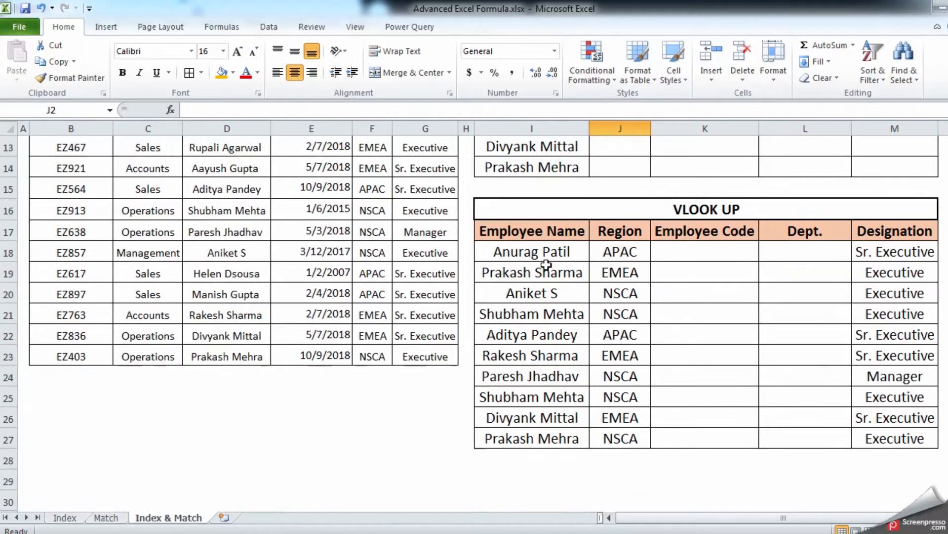
{"action": "scroll", "coordinate": [622, 262], "scroll_direction": "up", "scroll_amount": 4}
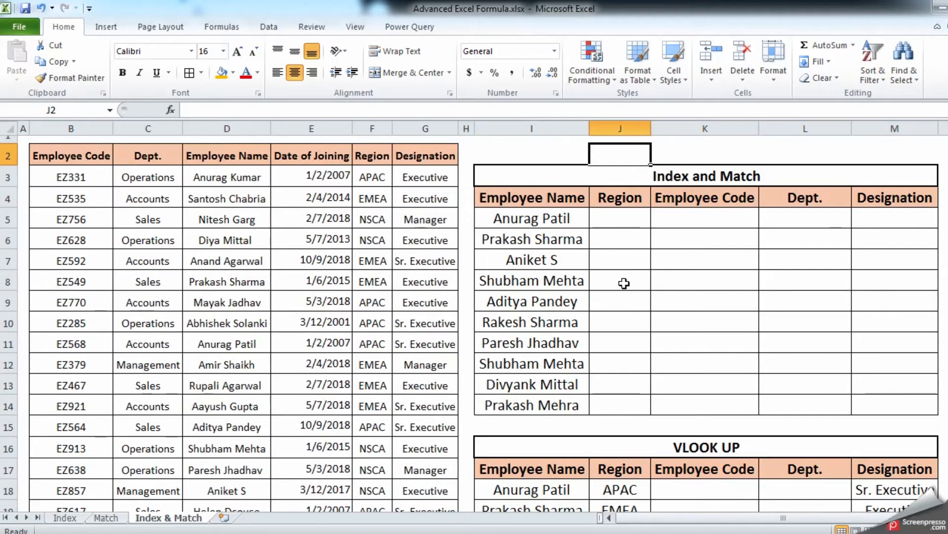
{"action": "left_click", "coordinate": [620, 488]}
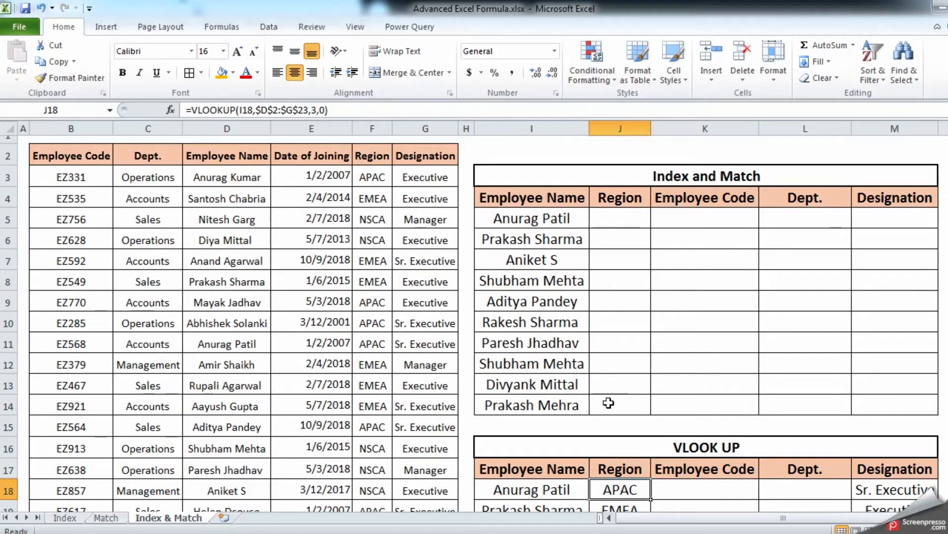
{"action": "left_click", "coordinate": [747, 472]}
{"action": "left_click", "coordinate": [791, 471]}
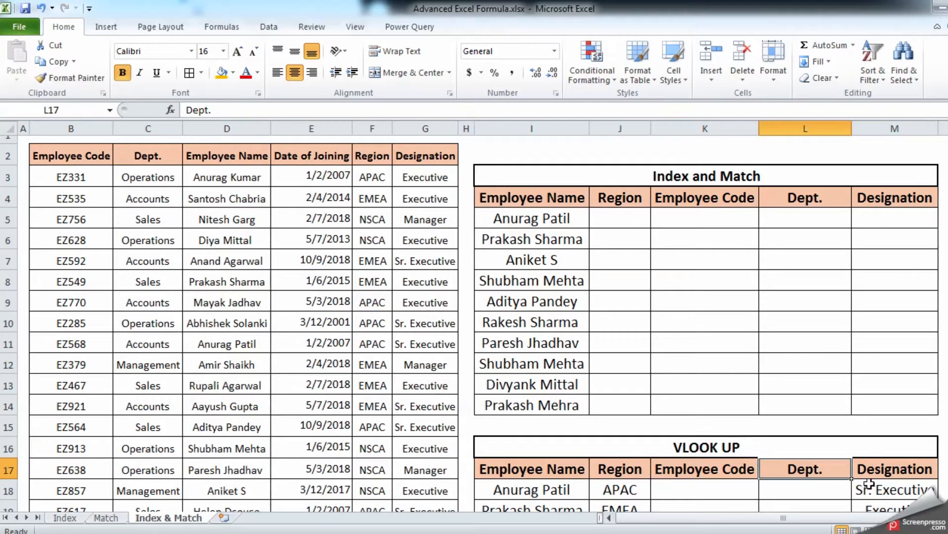
{"action": "scroll", "coordinate": [854, 494], "scroll_direction": "down", "scroll_amount": 1}
{"action": "scroll", "coordinate": [853, 494], "scroll_direction": "down", "scroll_amount": 2}
{"action": "scroll", "coordinate": [843, 485], "scroll_direction": "up", "scroll_amount": 3}
{"action": "scroll", "coordinate": [682, 432], "scroll_direction": "down", "scroll_amount": 1}
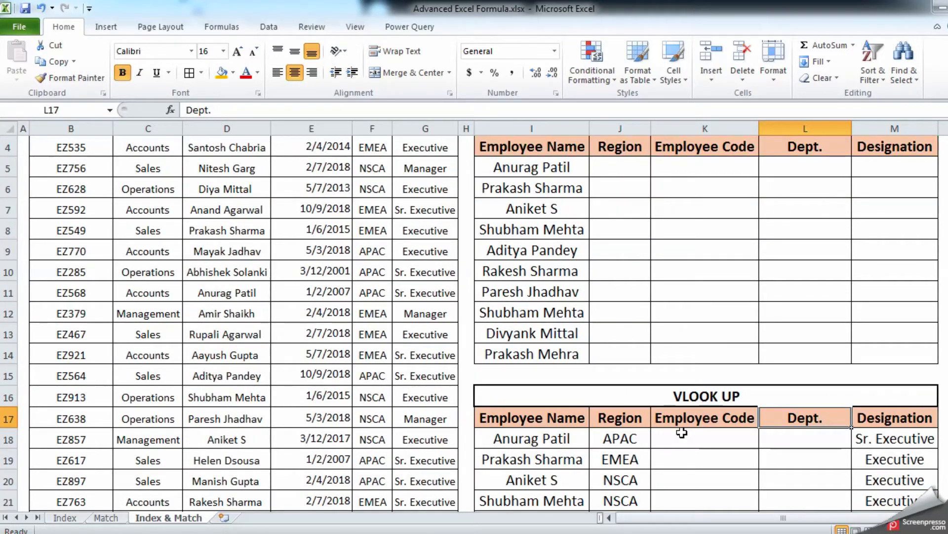
{"action": "scroll", "coordinate": [324, 382], "scroll_direction": "up", "scroll_amount": 1}
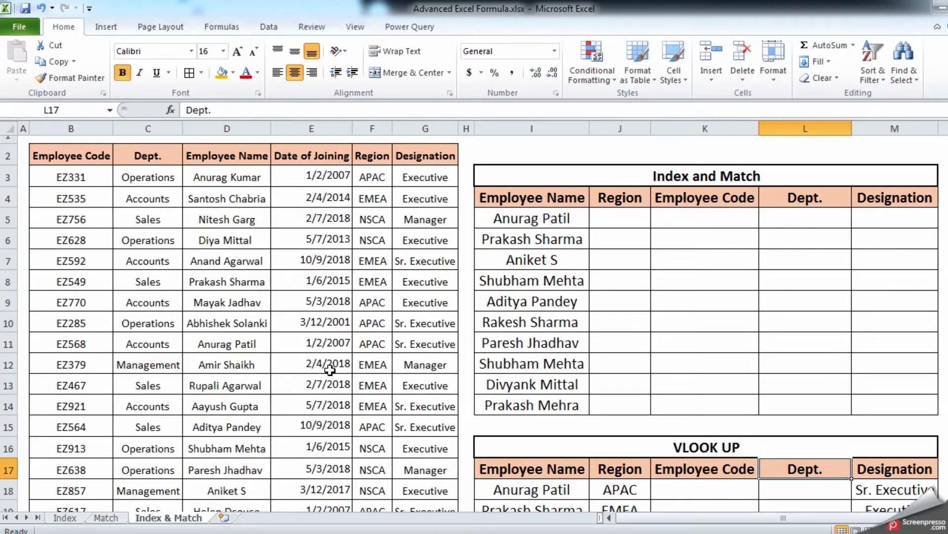
On the Index sheet, clear the existing entries in rows 6 and 7 of the lookup table.
{"action": "left_click", "coordinate": [69, 517]}
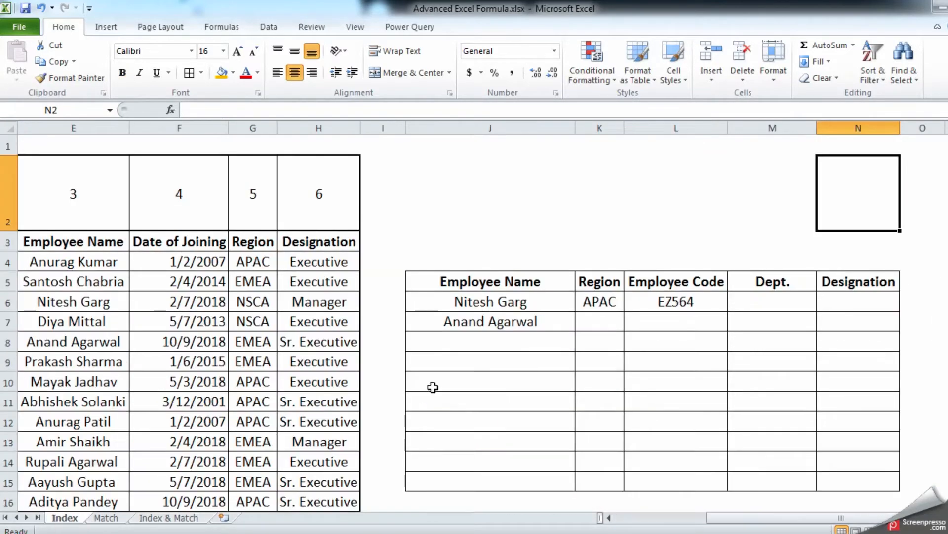
{"action": "left_click", "coordinate": [640, 351]}
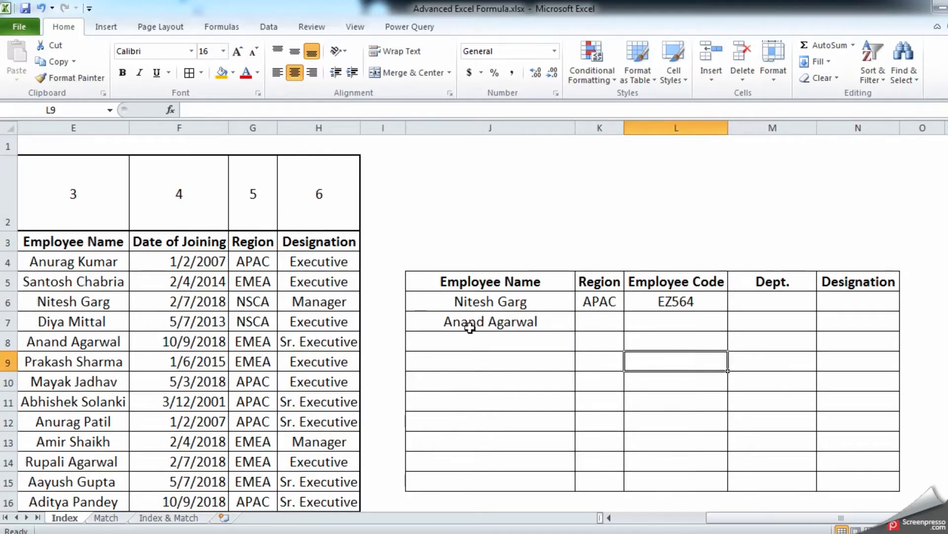
{"action": "left_click", "coordinate": [637, 518]}
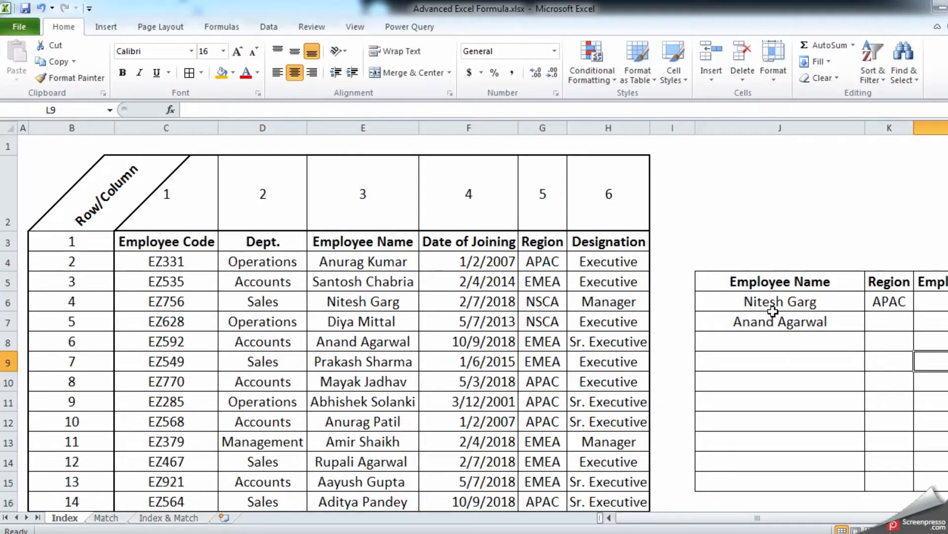
{"action": "left_click_drag", "start_coordinate": [773, 309], "coordinate": [944, 324]}
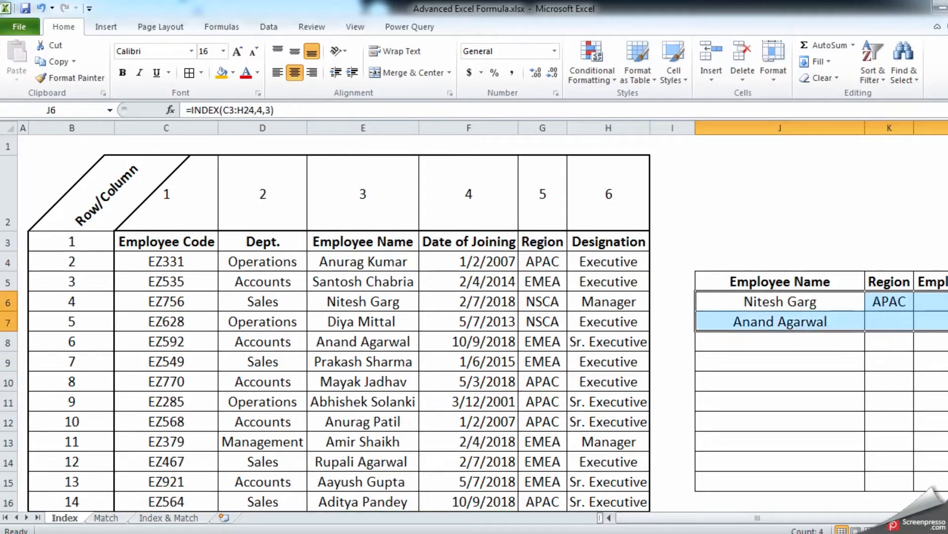
{"action": "key", "text": "Delete"}
Enter the formula =INDEX(C3:H16,10,3) in cell J7 under Employee Name.
{"action": "left_click", "coordinate": [805, 324]}
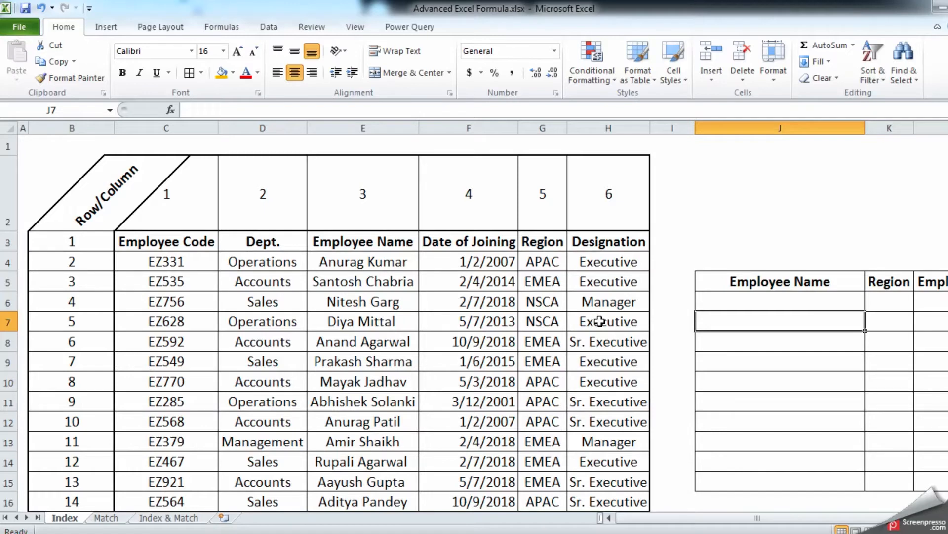
{"action": "type", "text": "=INDEX("}
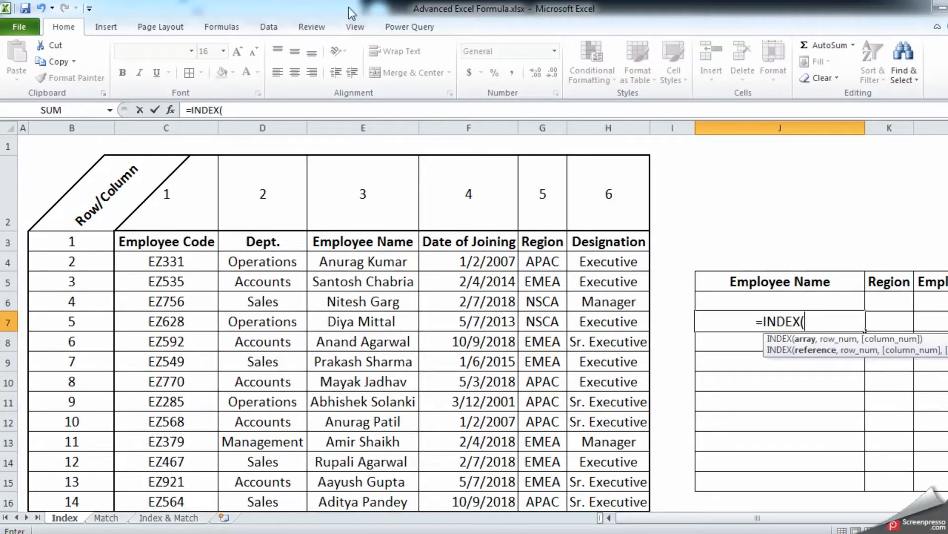
{"action": "left_click_drag", "start_coordinate": [195, 242], "coordinate": [603, 496]}
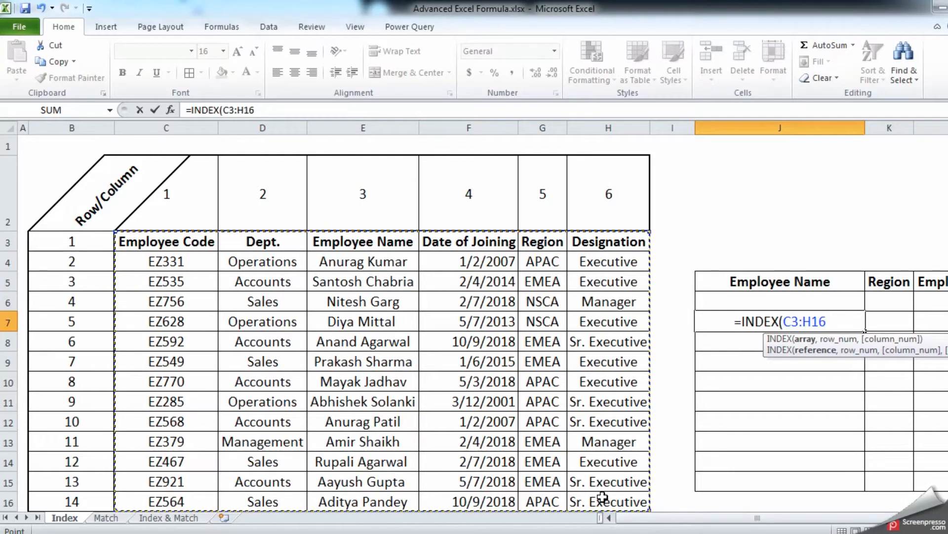
{"action": "type", "text": ","}
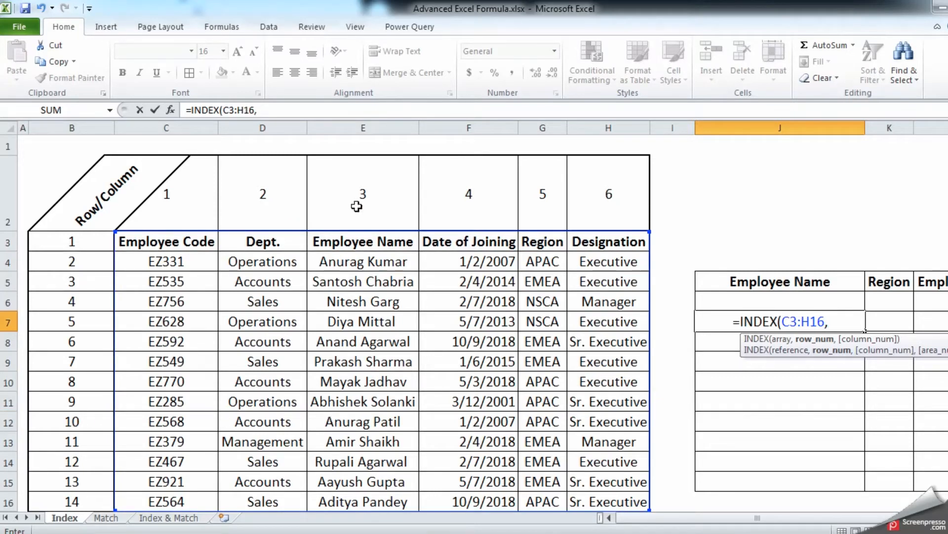
{"action": "type", "text": "10"}
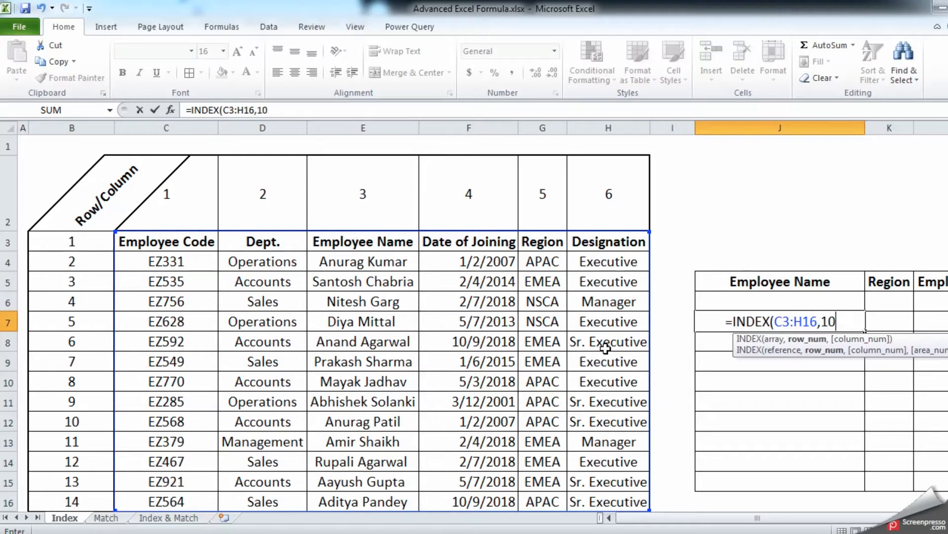
{"action": "type", "text": ",3)"}
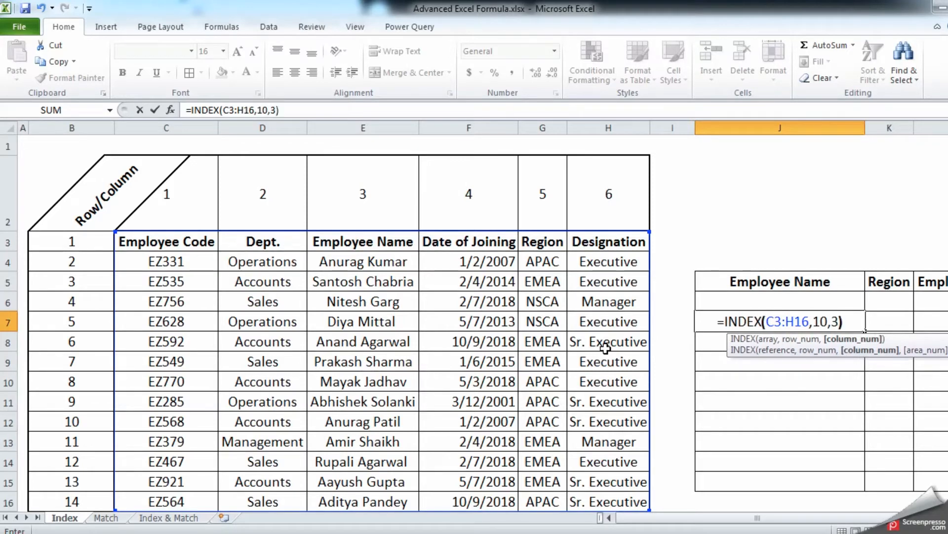
{"action": "key", "text": "Return"}
{"action": "key", "text": "Up"}
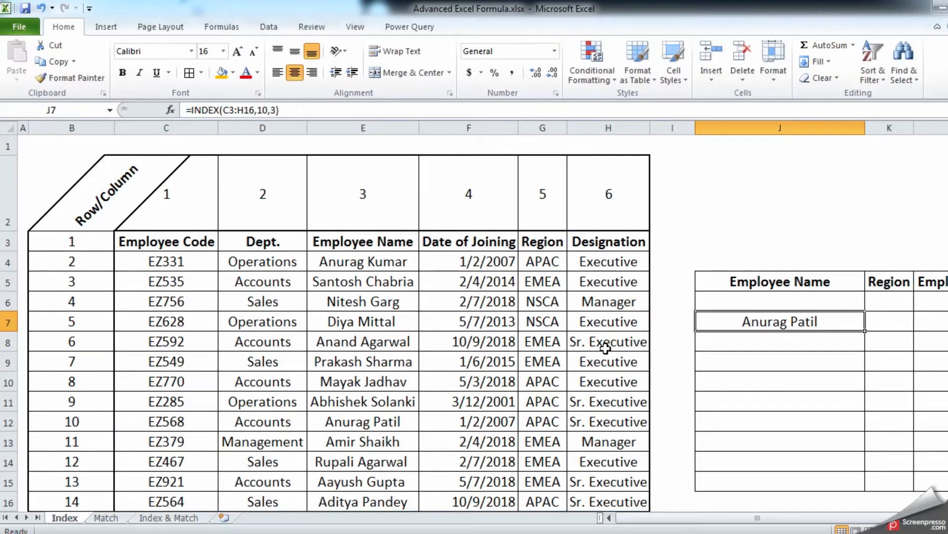
Enter the formula =INDEX(C3:H16,8,5) in cell K11 under Region.
{"action": "left_click", "coordinate": [882, 326]}
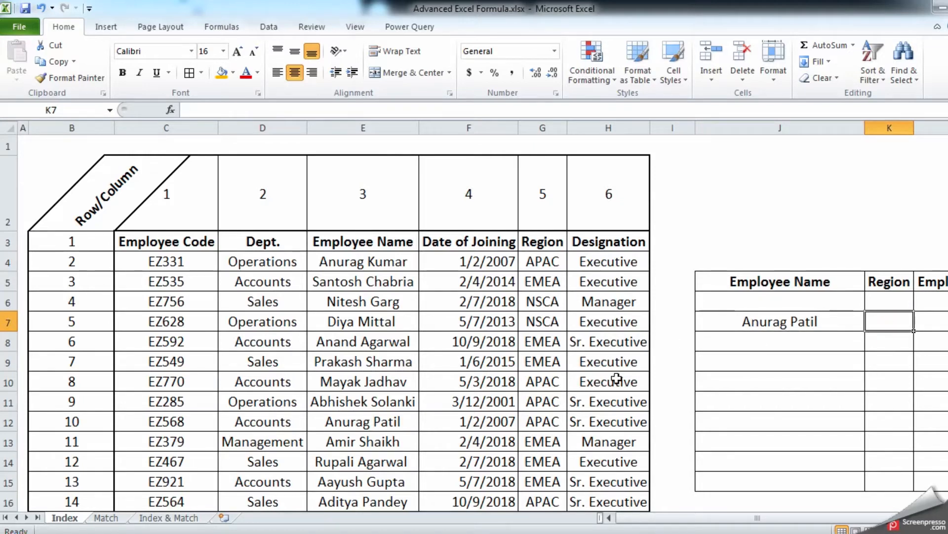
{"action": "left_click", "coordinate": [880, 402]}
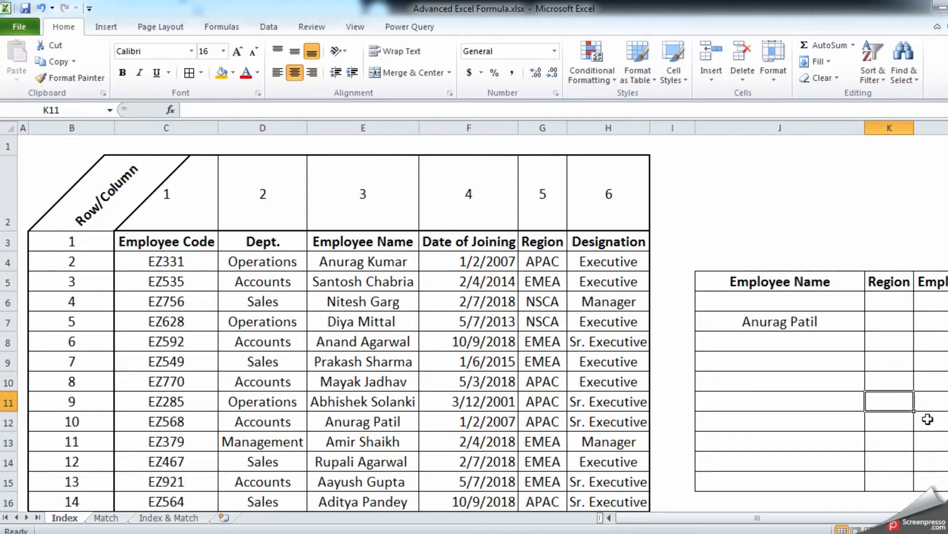
{"action": "type", "text": "=INDE"}
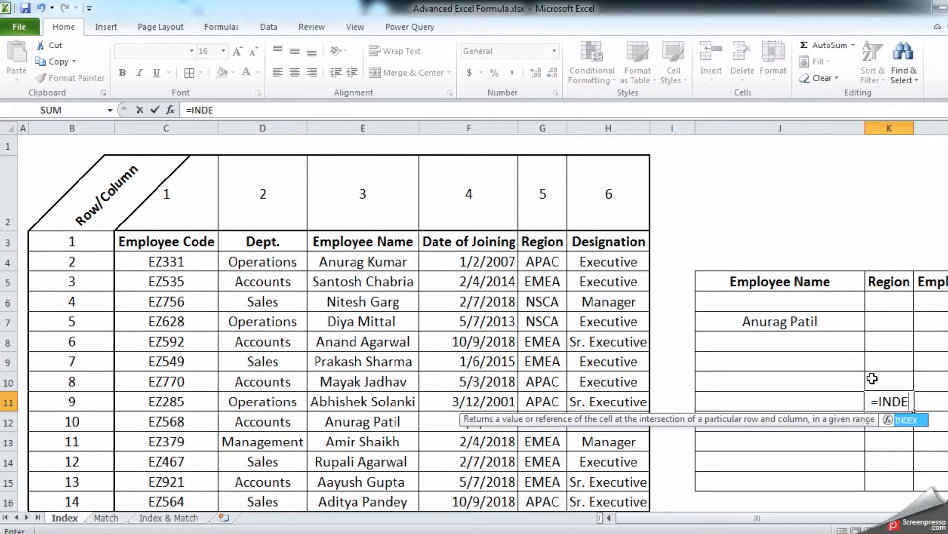
{"action": "type", "text": "X("}
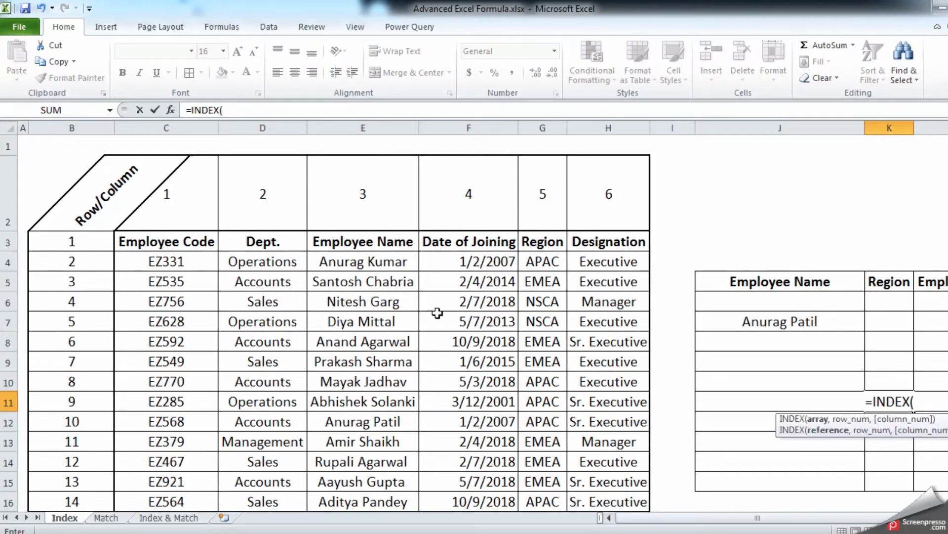
{"action": "left_click_drag", "start_coordinate": [157, 240], "coordinate": [590, 500]}
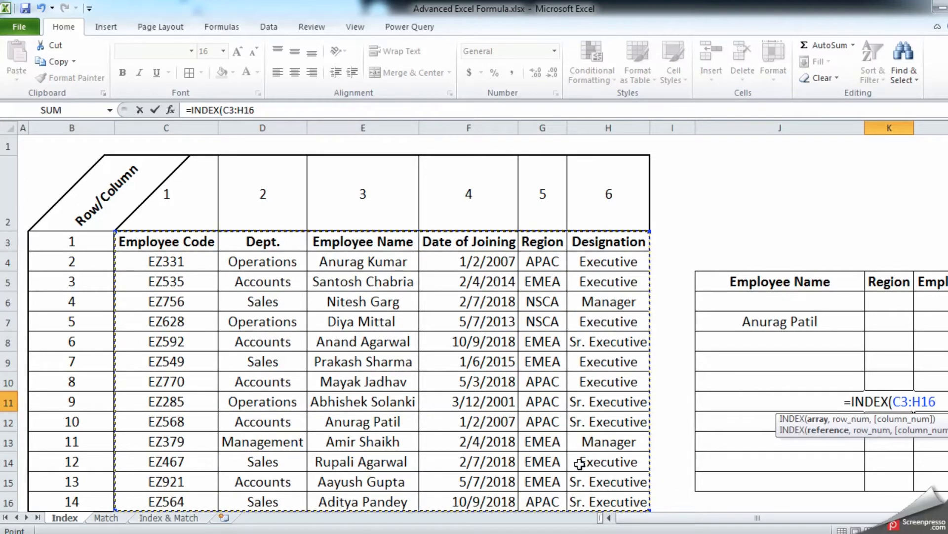
{"action": "type", "text": ","}
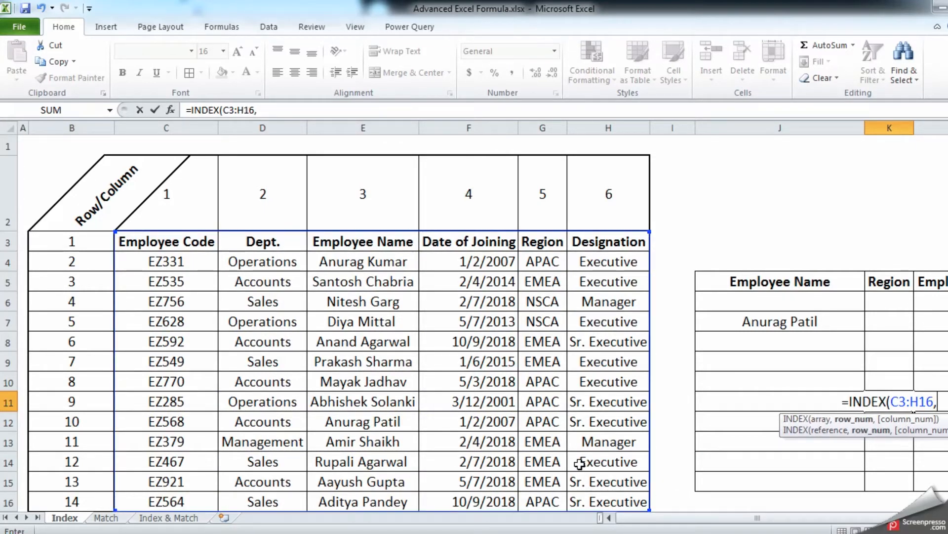
{"action": "type", "text": "8"}
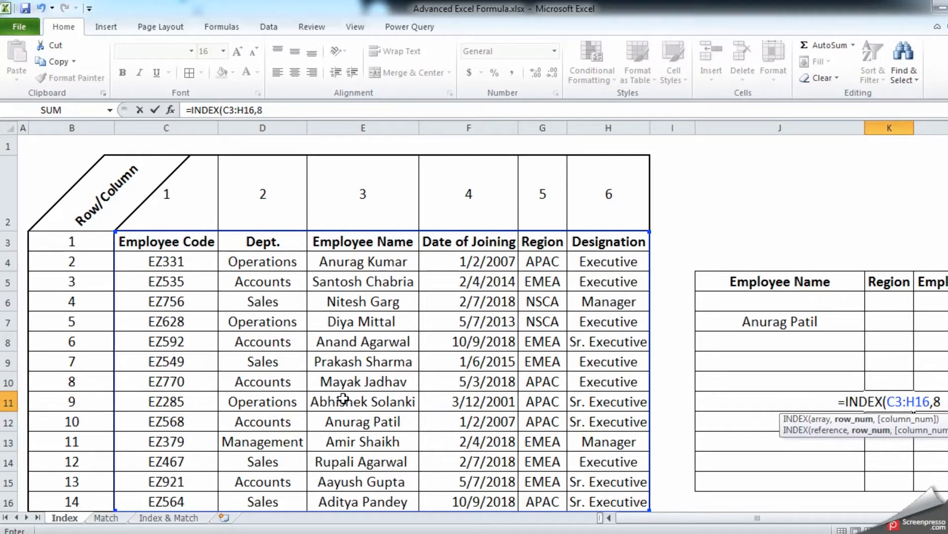
{"action": "type", "text": ","}
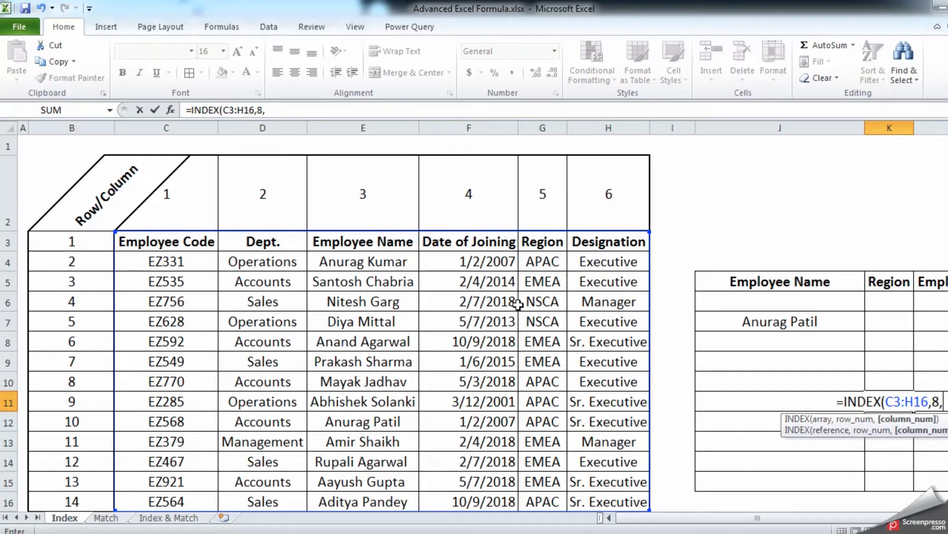
{"action": "type", "text": "5)"}
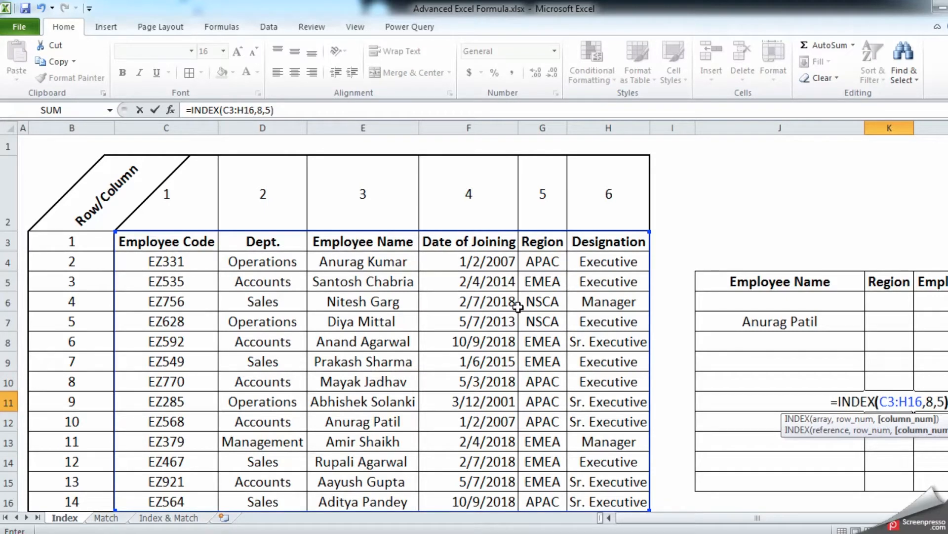
{"action": "key", "text": "Return"}
{"action": "key", "text": "Up"}
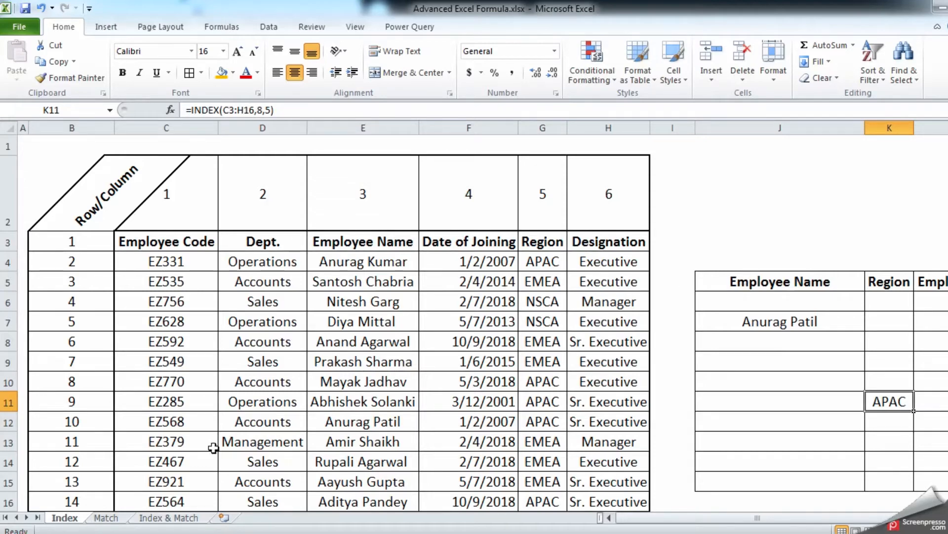
On the Match sheet, delete the empty column H and clear the existing results in J5:J14 beside the employee names.
{"action": "left_click", "coordinate": [107, 517]}
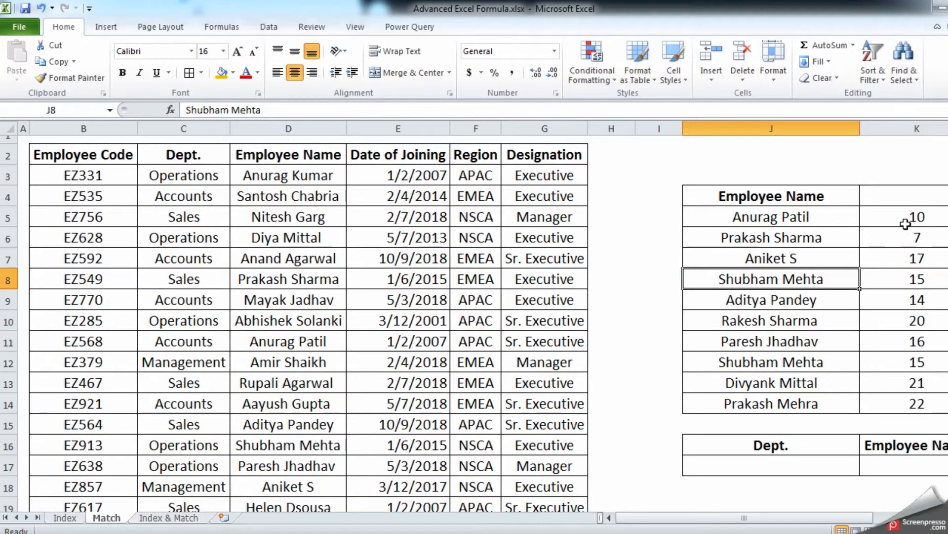
{"action": "right_click", "coordinate": [625, 130]}
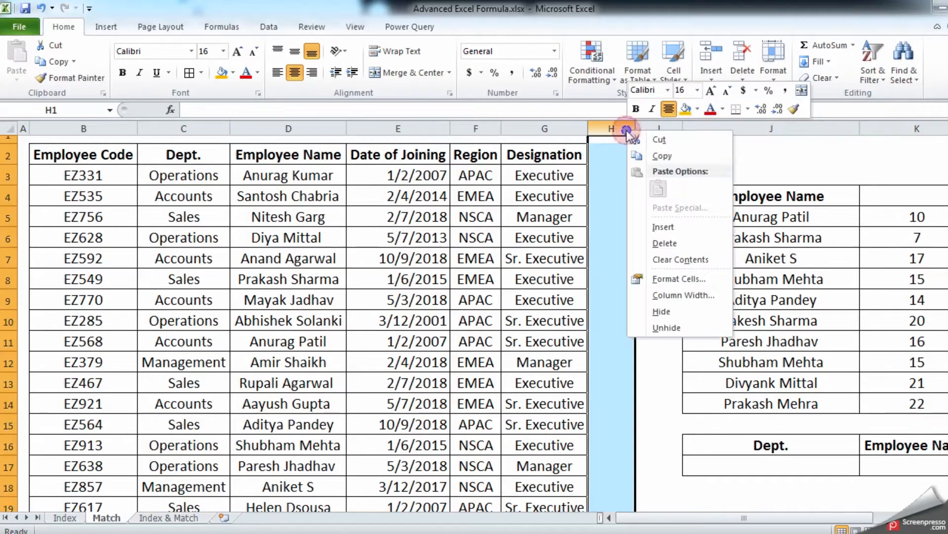
{"action": "left_click", "coordinate": [654, 241]}
{"action": "left_click", "coordinate": [771, 237]}
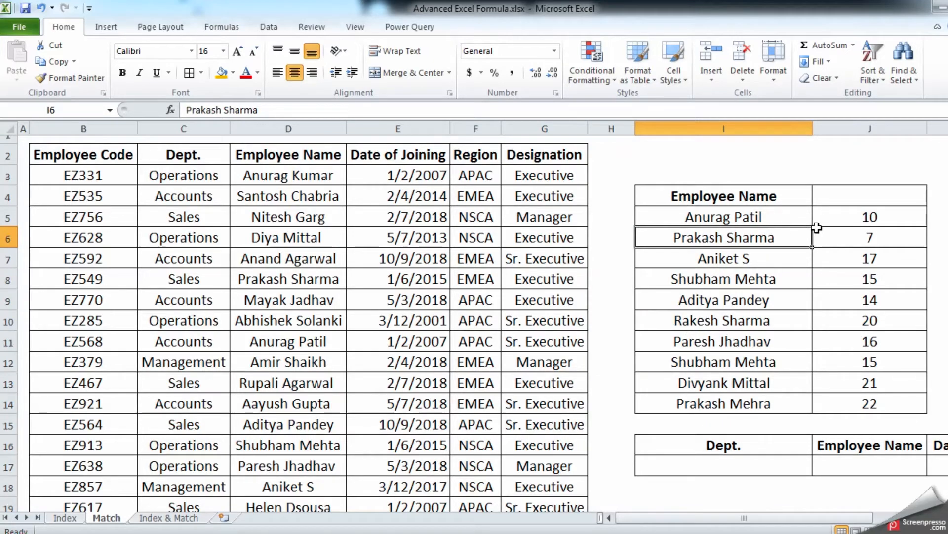
{"action": "left_click_drag", "start_coordinate": [834, 216], "coordinate": [855, 402]}
{"action": "key", "text": "Delete"}
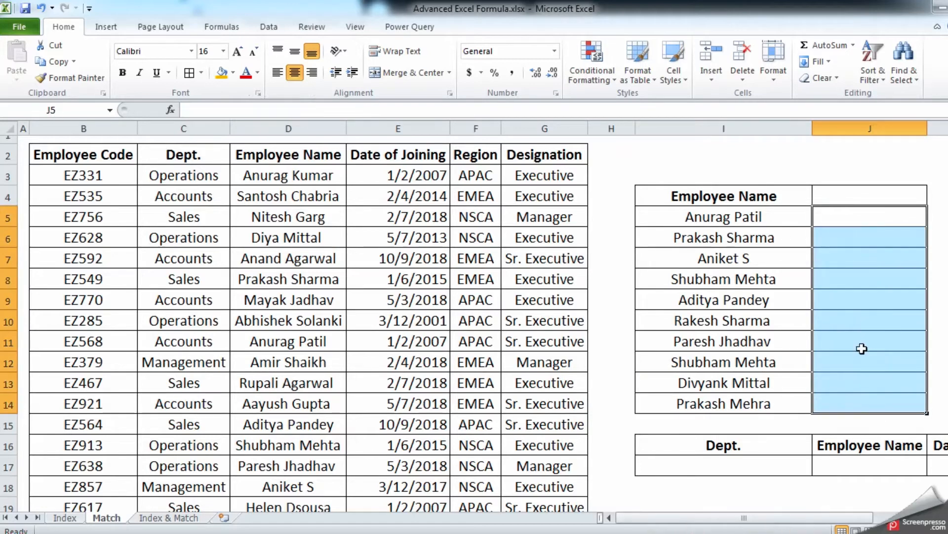
Enter the formula =MATCH(I5,D2:D23,0) in cell J5 beside the first employee name.
{"action": "left_click", "coordinate": [853, 220]}
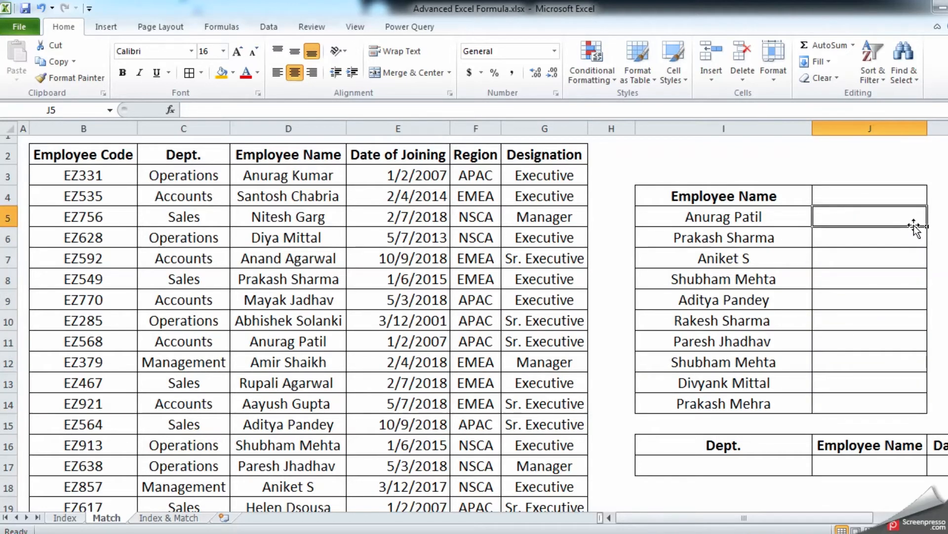
{"action": "type", "text": "=MATCH("}
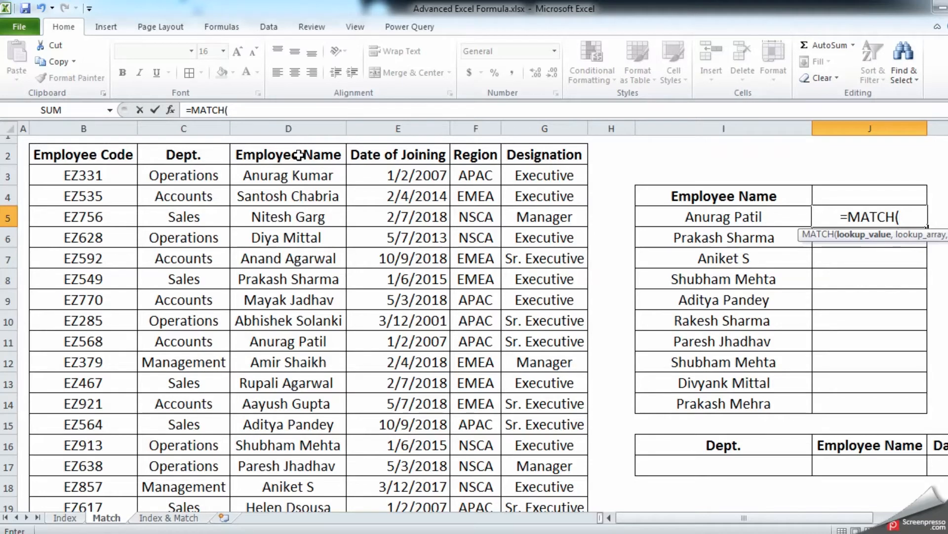
{"action": "left_click", "coordinate": [738, 218]}
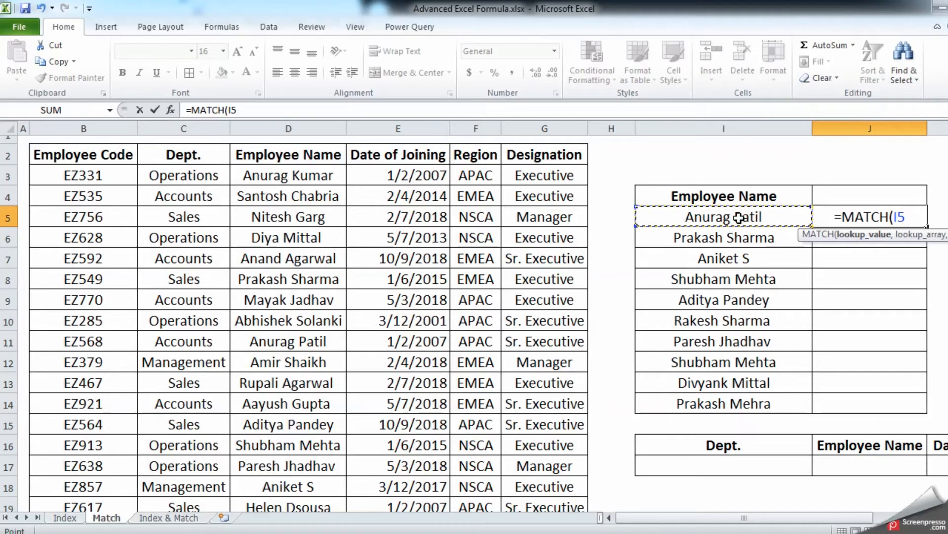
{"action": "type", "text": ","}
{"action": "left_click_drag", "start_coordinate": [317, 192], "coordinate": [322, 432]}
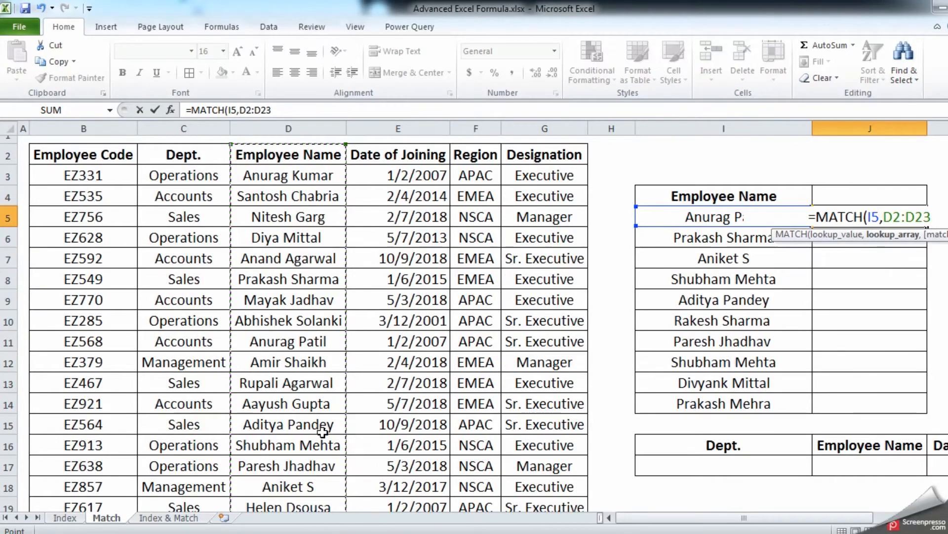
{"action": "type", "text": ","}
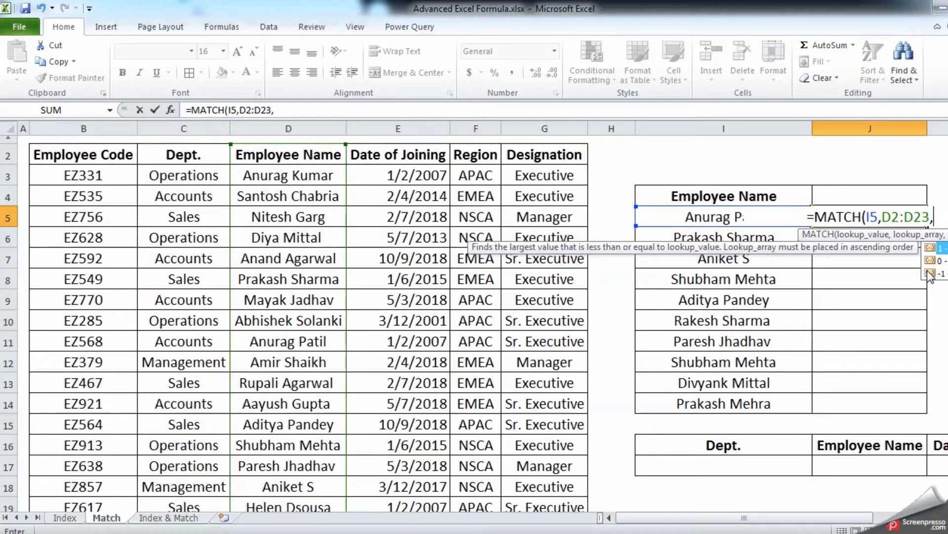
{"action": "type", "text": "0"}
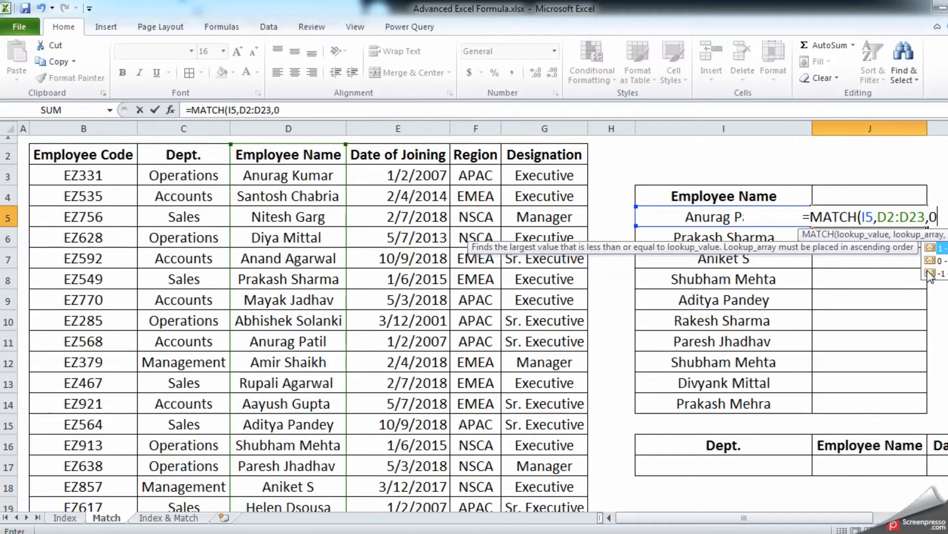
{"action": "type", "text": ")"}
{"action": "key", "text": "Return"}
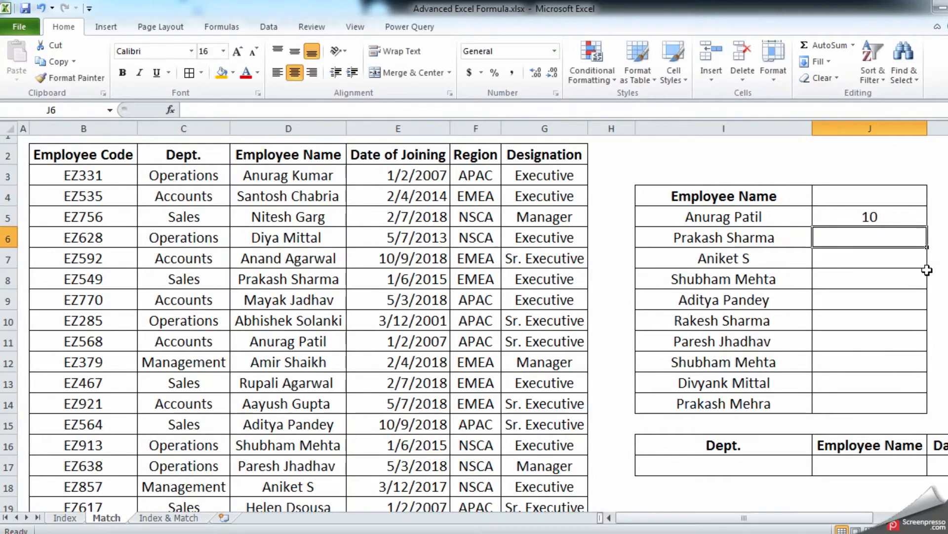
Make the lookup range in J5's MATCH formula absolute as $D$2:$D$23.
{"action": "key", "text": "Up"}
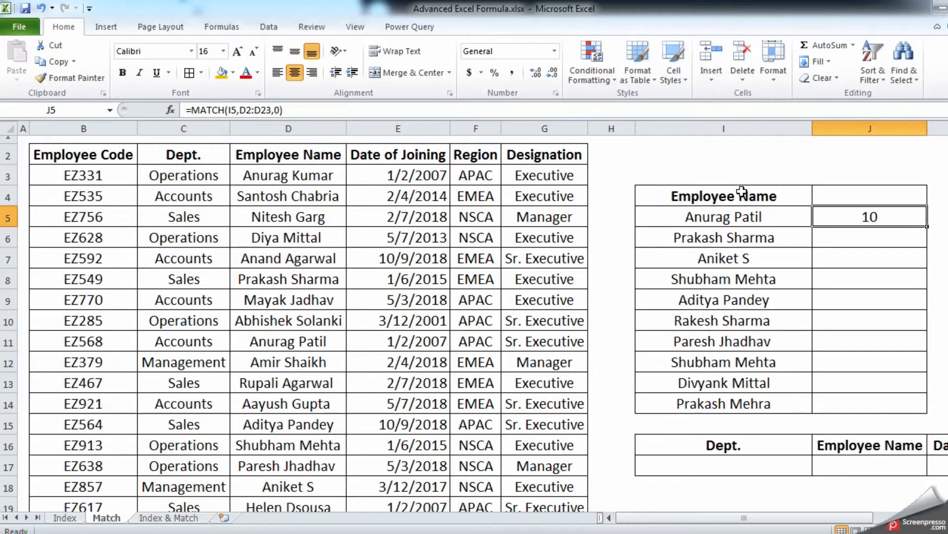
{"action": "key", "text": "F2"}
{"action": "key", "text": "Escape"}
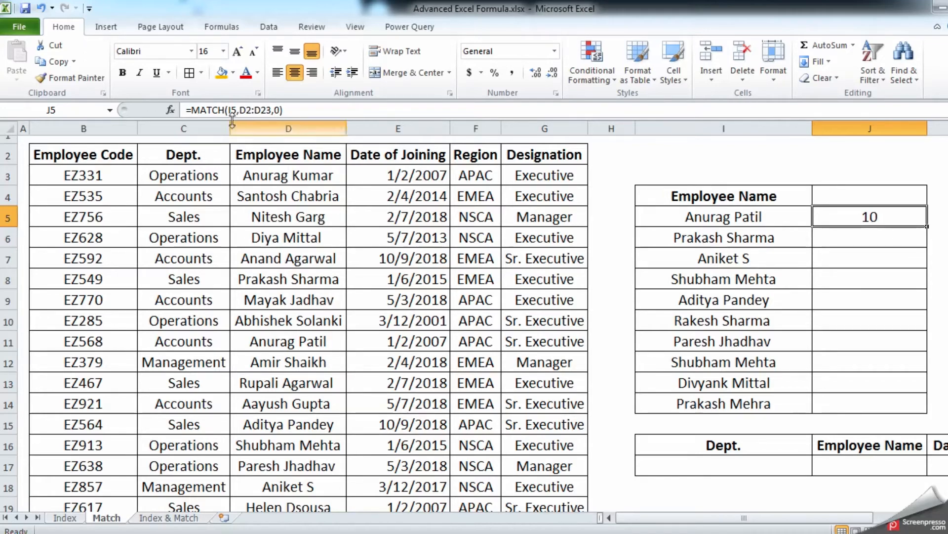
{"action": "left_click", "coordinate": [261, 110]}
{"action": "key", "text": "F4"}
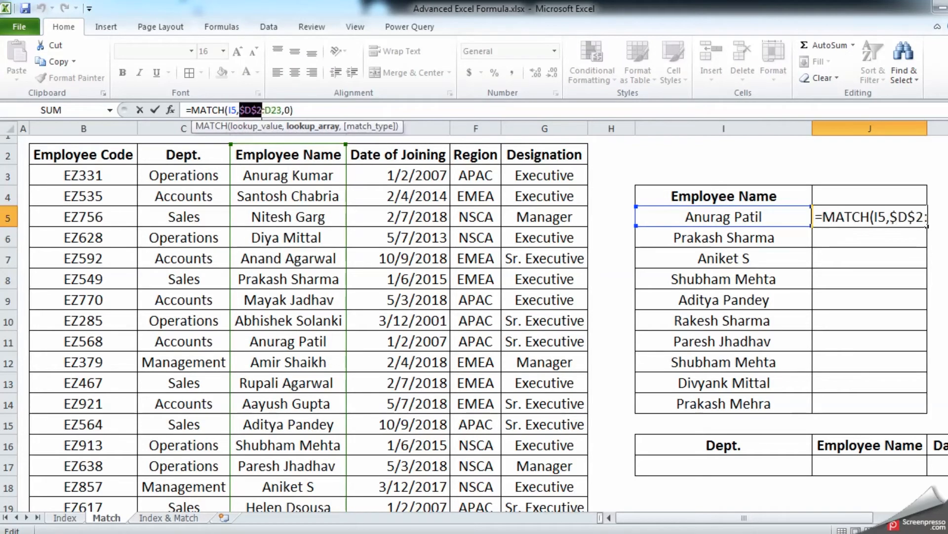
{"action": "key", "text": "F4"}
{"action": "key", "text": "Return"}
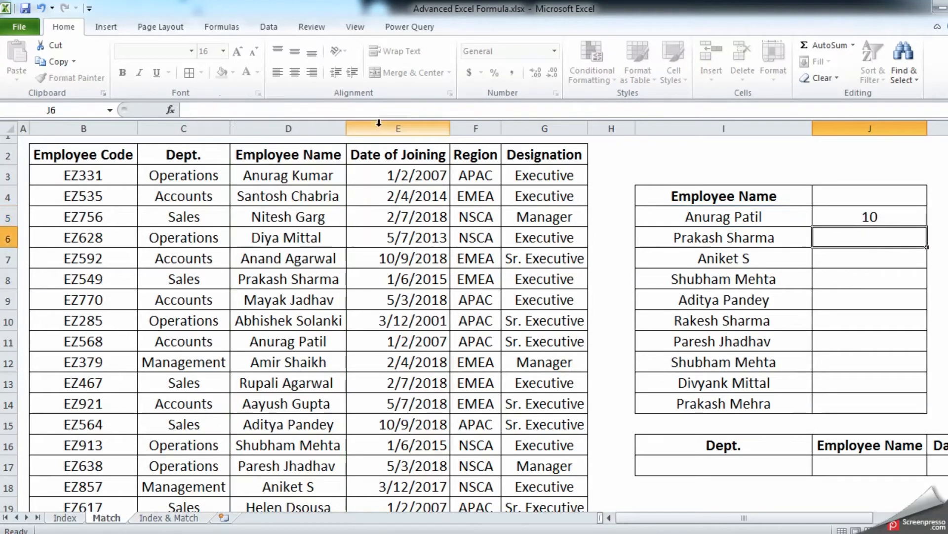
Copy the MATCH formula from J5 down through J14 for the remaining employee names.
{"action": "key", "text": "Up"}
{"action": "key", "text": "ctrl+c"}
{"action": "key", "text": "shift+Down"}
{"action": "key", "text": "shift+Down"}
{"action": "key", "text": "shift+Down"}
{"action": "key", "text": "shift+Down"}
{"action": "key", "text": "shift+Down"}
{"action": "key", "text": "shift+Down"}
{"action": "key", "text": "shift+Down"}
{"action": "key", "text": "shift+Down"}
{"action": "key", "text": "shift+Down"}
{"action": "key", "text": "shift+Down"}
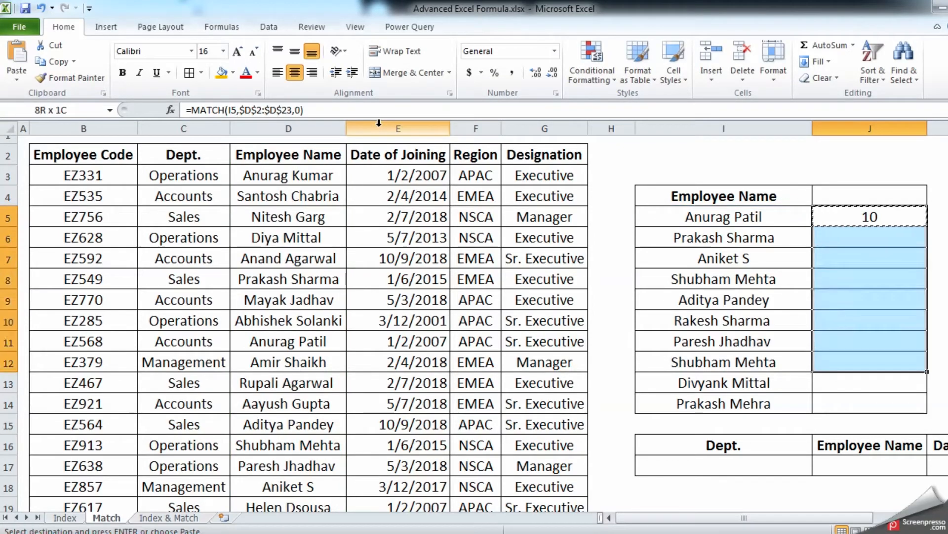
{"action": "key", "text": "shift+Up"}
{"action": "key", "text": "Return"}
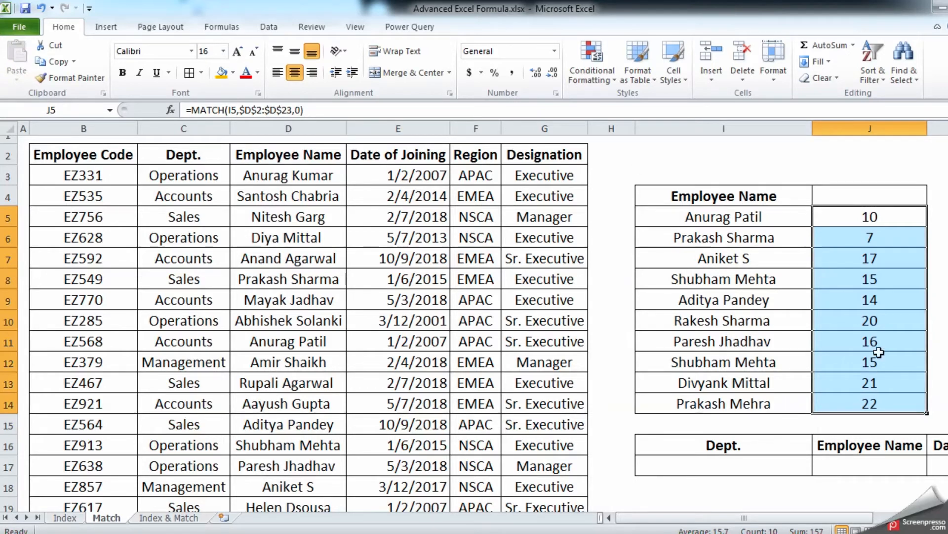
{"action": "left_click", "coordinate": [857, 341]}
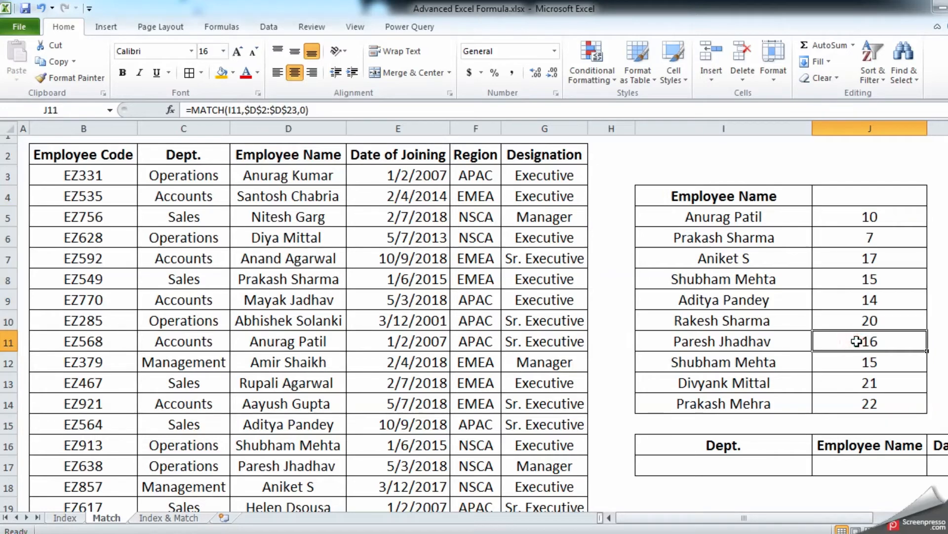
{"action": "left_click", "coordinate": [750, 466]}
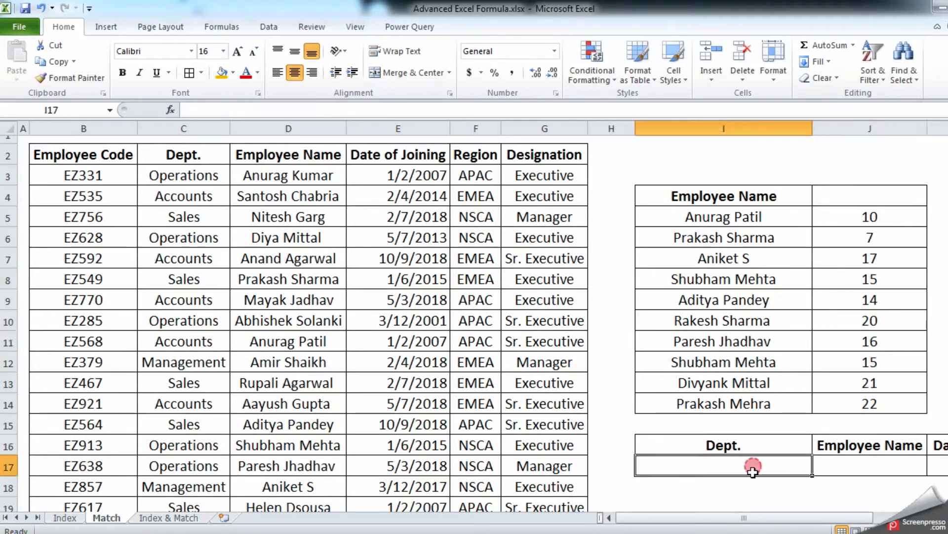
{"action": "left_click_drag", "start_coordinate": [749, 517], "coordinate": [798, 524]}
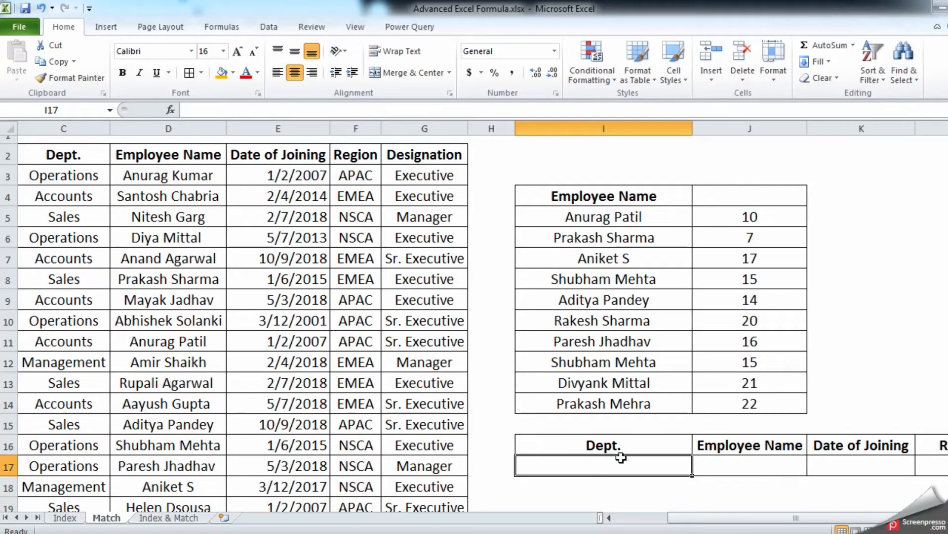
{"action": "type", "text": "="}
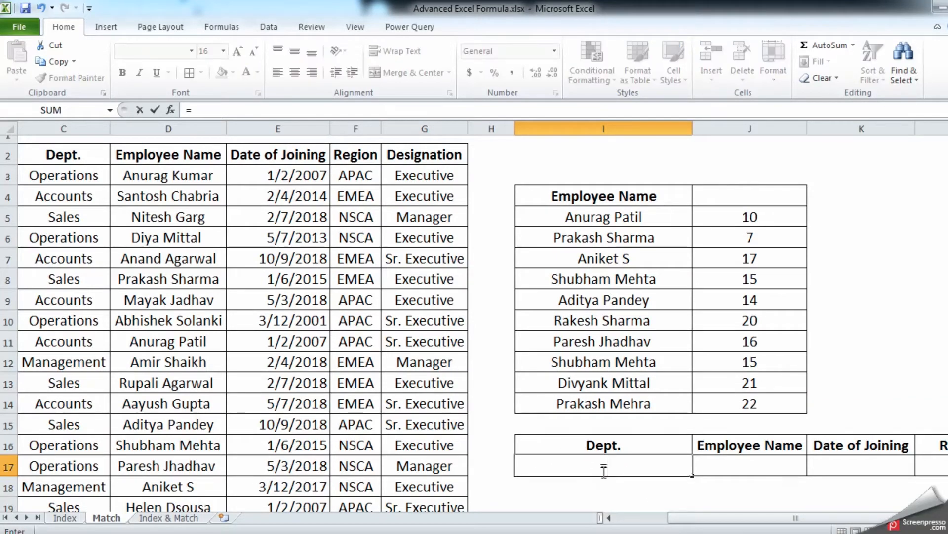
{"action": "type", "text": "INDEX("}
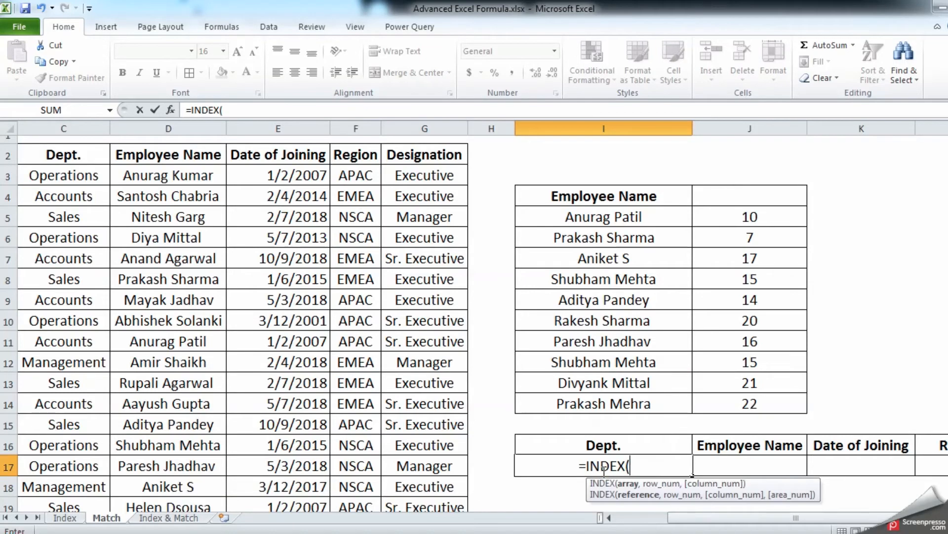
{"action": "left_click_drag", "start_coordinate": [735, 523], "coordinate": [683, 523]}
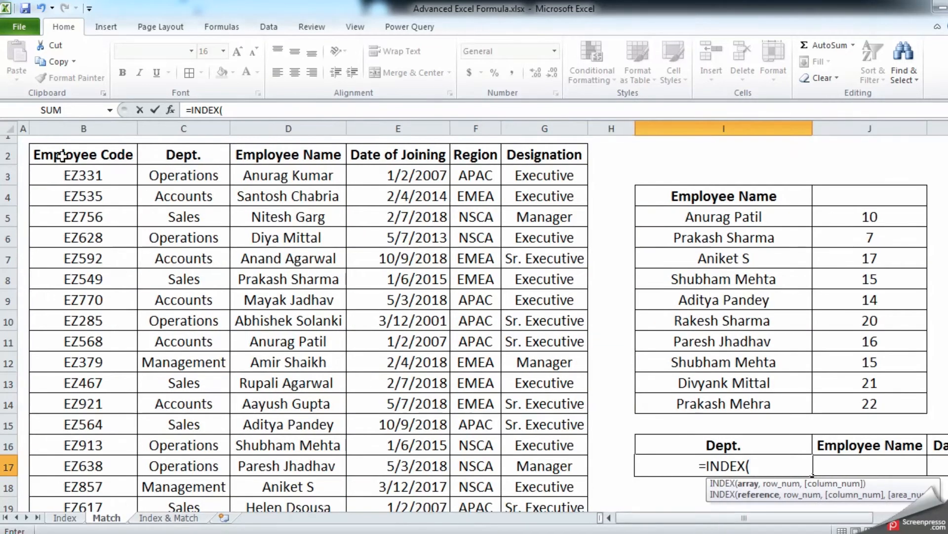
{"action": "left_click_drag", "start_coordinate": [65, 151], "coordinate": [518, 151]}
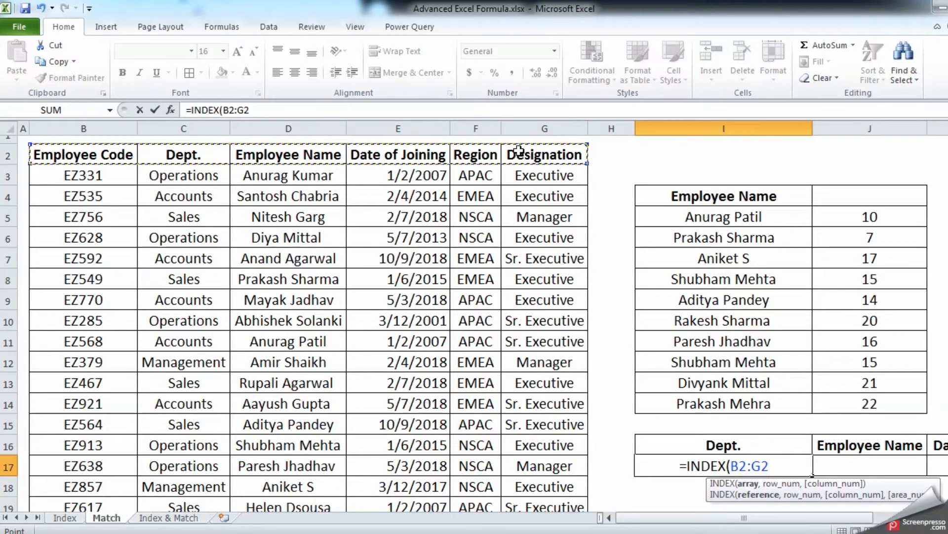
{"action": "type", "text": ","}
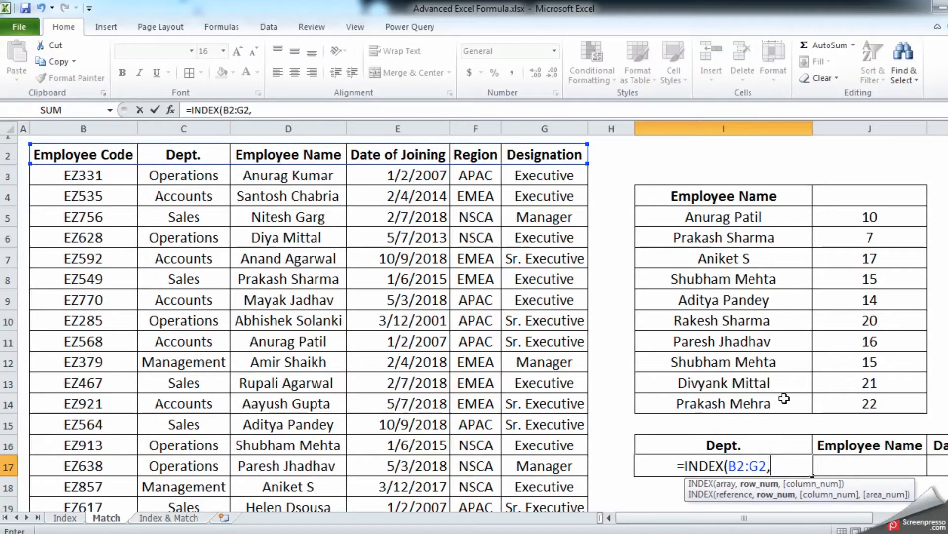
{"action": "key", "text": "Escape"}
Enter the formula =MATCH(I16,B2:G2,0) in cell I17 under the Dept. header.
{"action": "type", "text": "="}
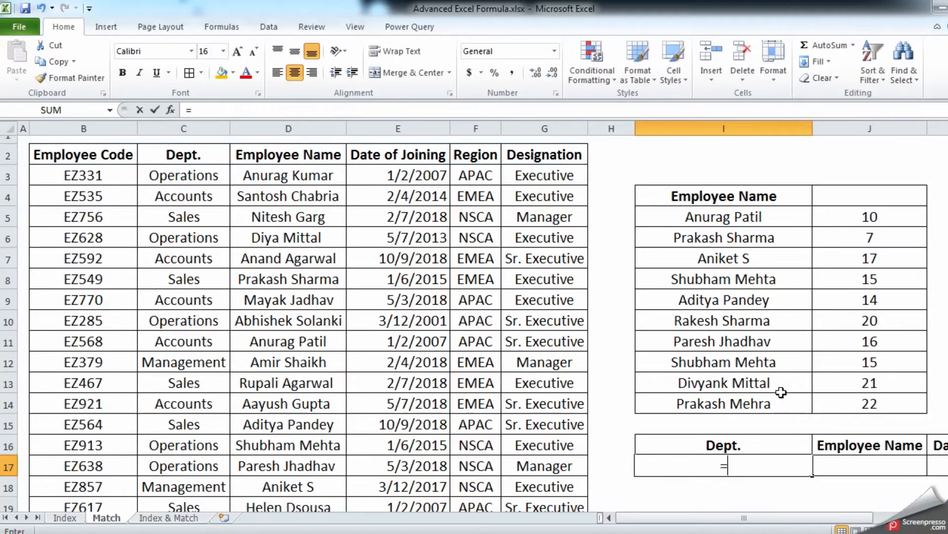
{"action": "type", "text": "MATCH("}
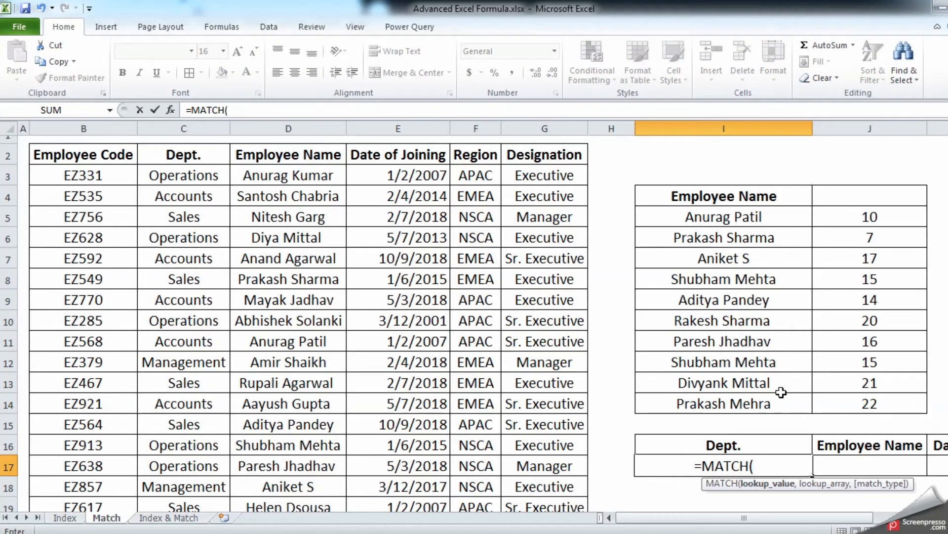
{"action": "left_click", "coordinate": [758, 446]}
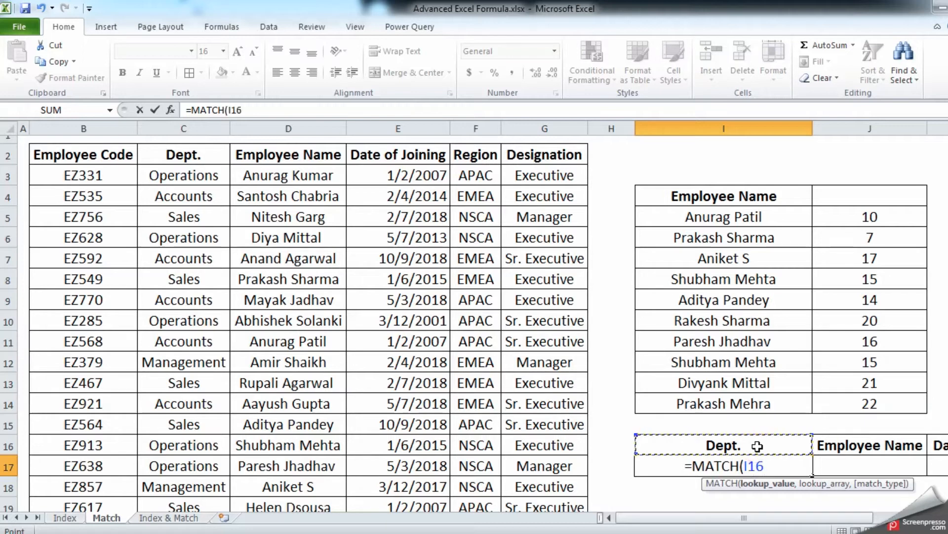
{"action": "type", "text": ","}
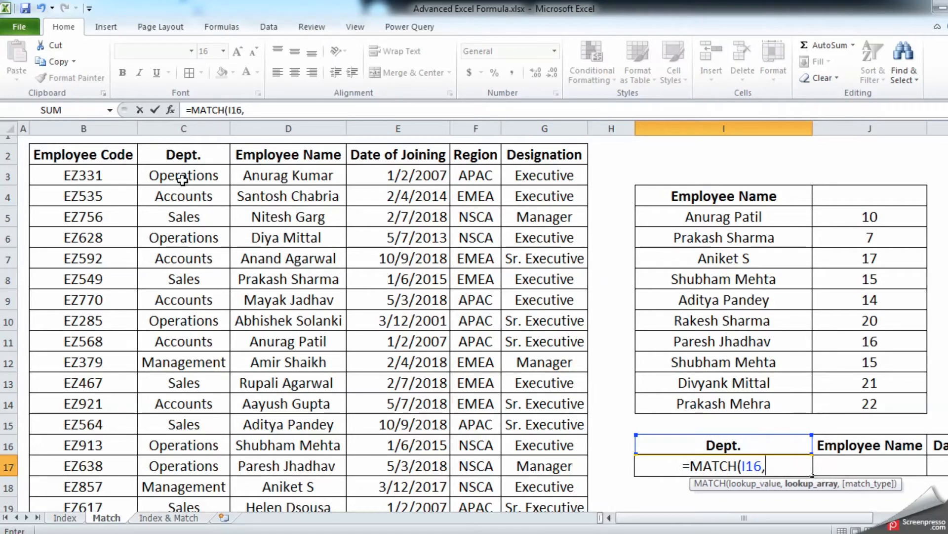
{"action": "left_click_drag", "start_coordinate": [78, 157], "coordinate": [524, 151]}
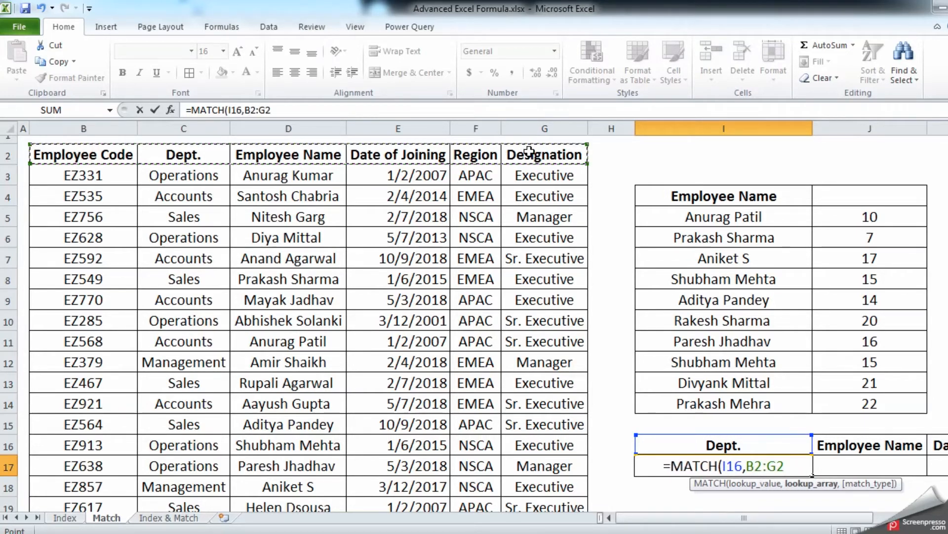
{"action": "type", "text": ","}
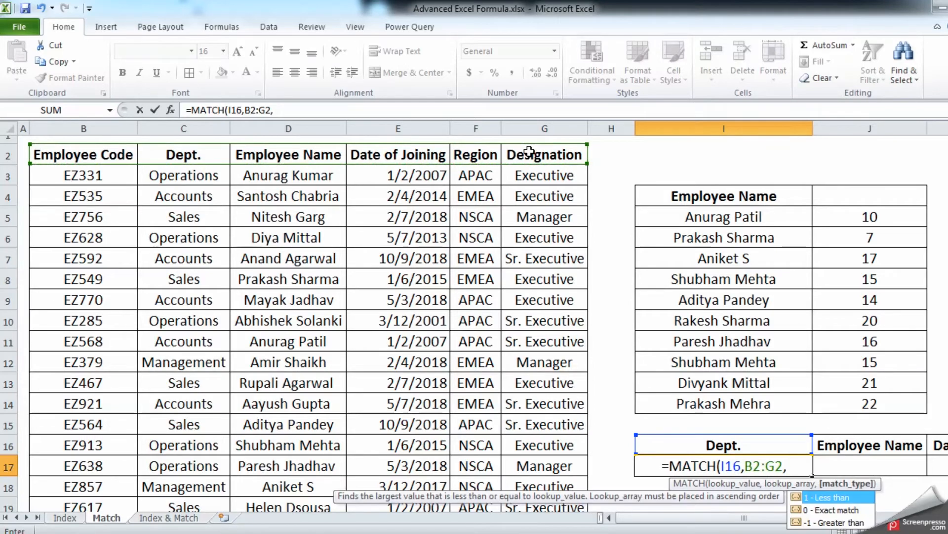
{"action": "type", "text": "0"}
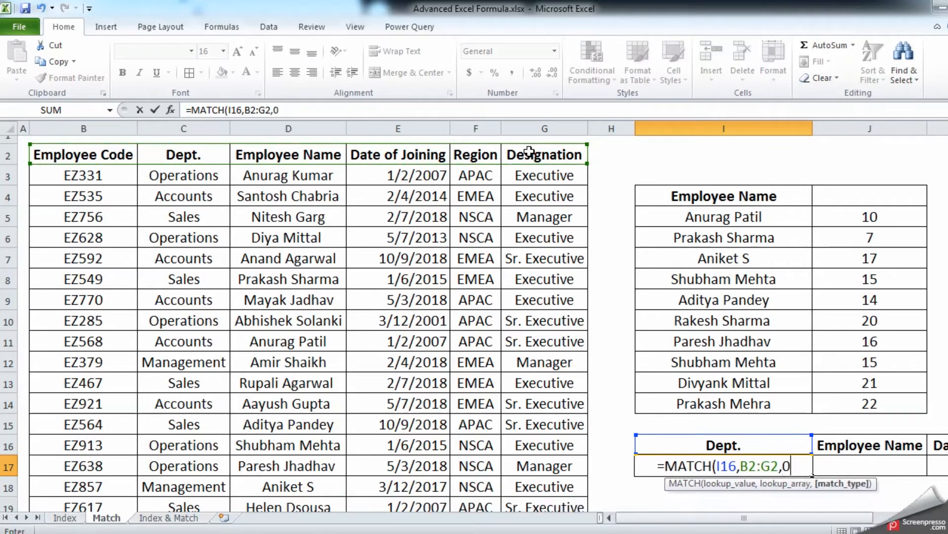
{"action": "type", "text": ")"}
{"action": "key", "text": "Return"}
Make the header range in I17's MATCH formula absolute as $B$2:$G$2.
{"action": "key", "text": "Up"}
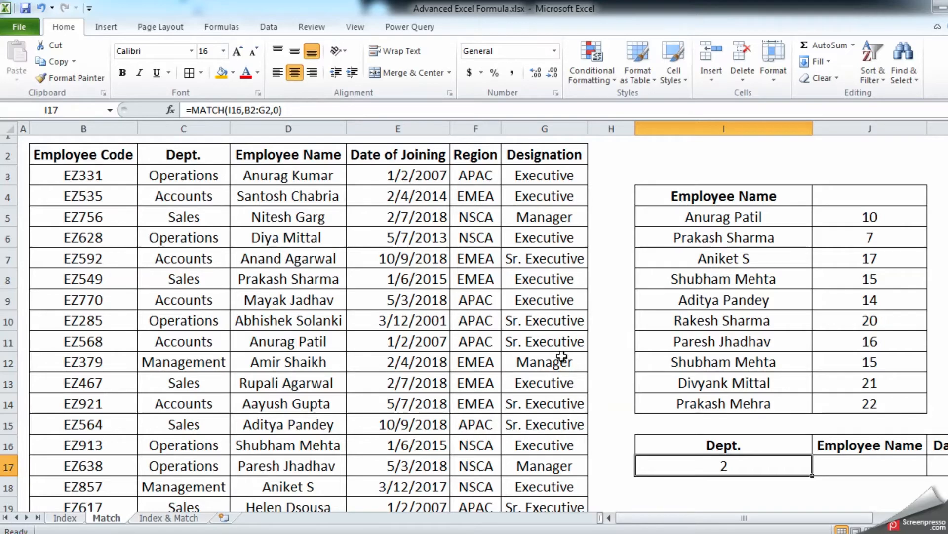
{"action": "left_click", "coordinate": [251, 109]}
{"action": "key", "text": "F4"}
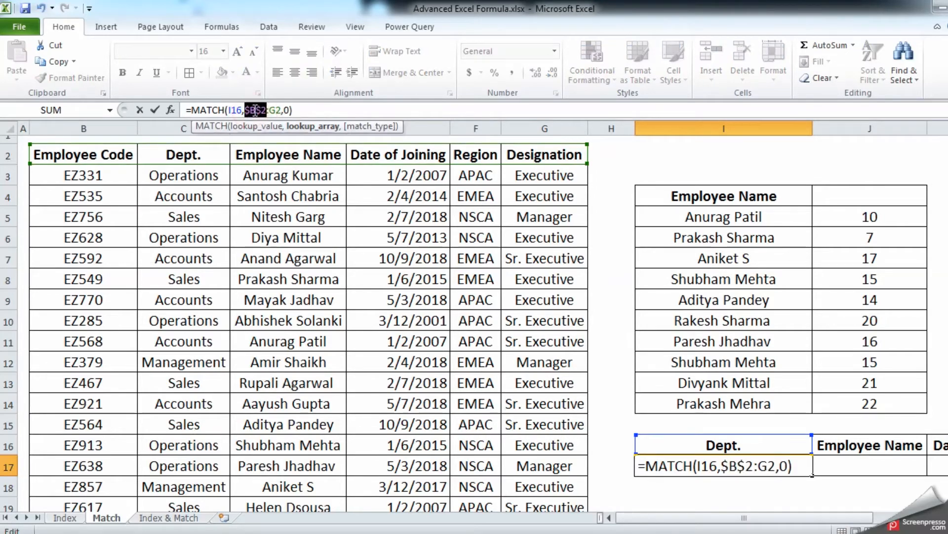
{"action": "left_click", "coordinate": [278, 110]}
{"action": "key", "text": "F4"}
{"action": "key", "text": "Return"}
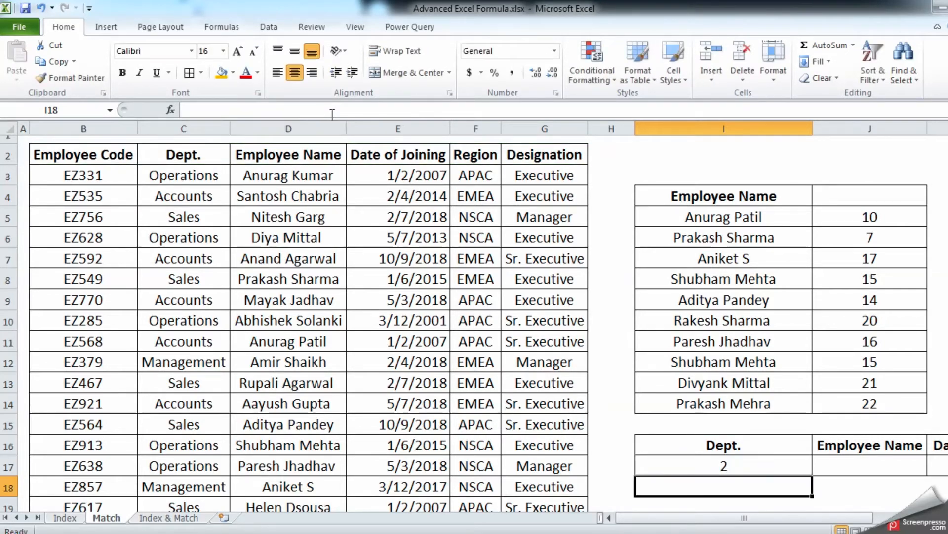
Copy the MATCH formula from I17 across to M17 under the Employee Name, Date of Joining, Region and Designation headers.
{"action": "key", "text": "Up"}
{"action": "key", "text": "ctrl+c"}
{"action": "key", "text": "shift+Right"}
{"action": "key", "text": "shift+Right"}
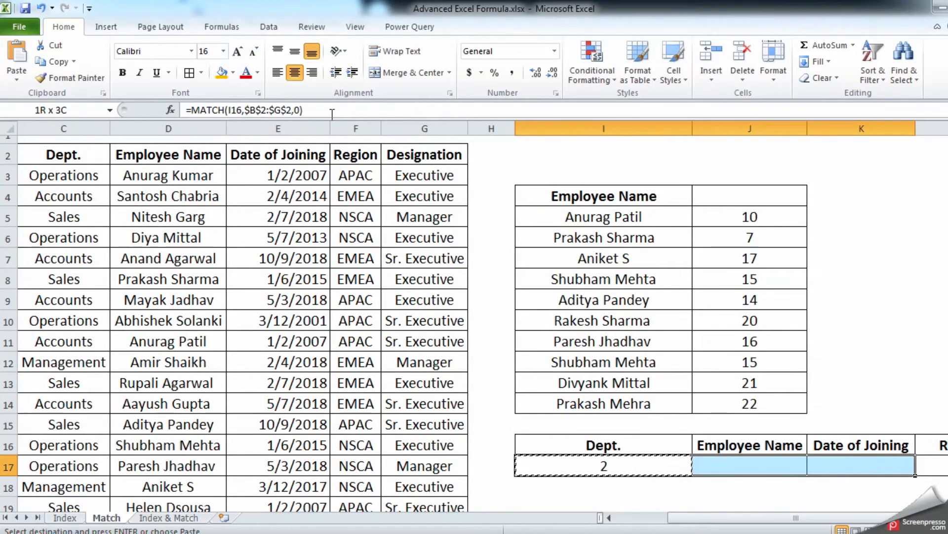
{"action": "key", "text": "shift+Right"}
{"action": "key", "text": "shift+Right"}
{"action": "key", "text": "Return"}
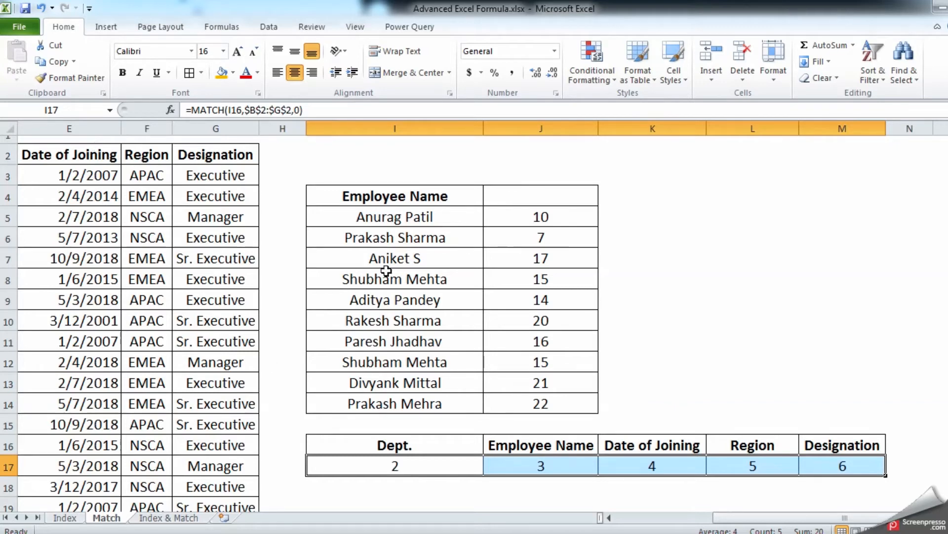
{"action": "left_click", "coordinate": [808, 468]}
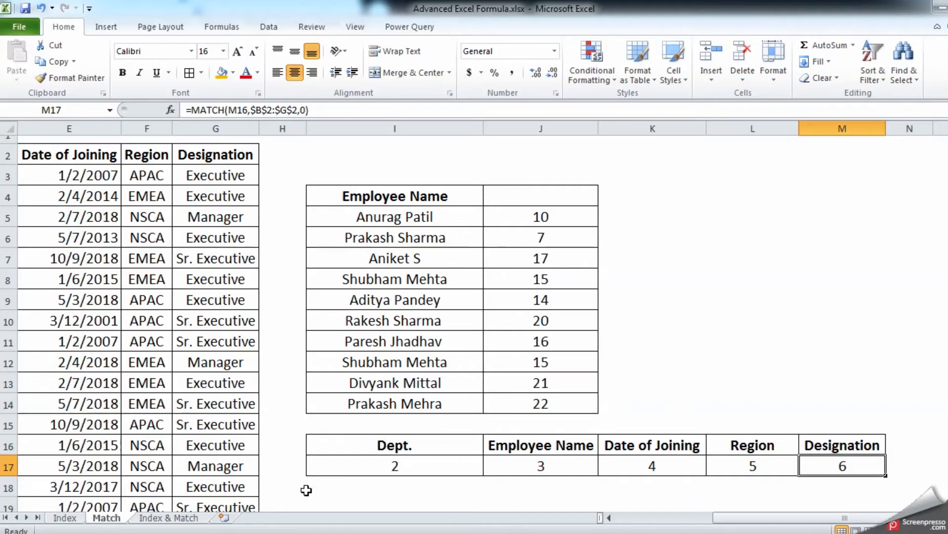
{"action": "left_click", "coordinate": [609, 518]}
{"action": "left_click", "coordinate": [609, 518]}
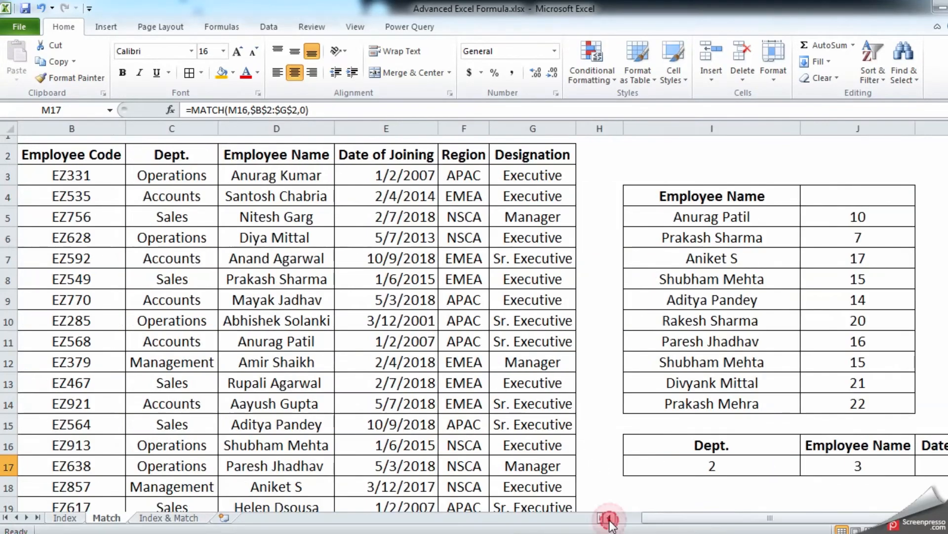
On the Index & Match sheet, begin an INDEX formula in J5 under Region with B2:G23 as the array.
{"action": "left_click", "coordinate": [183, 517]}
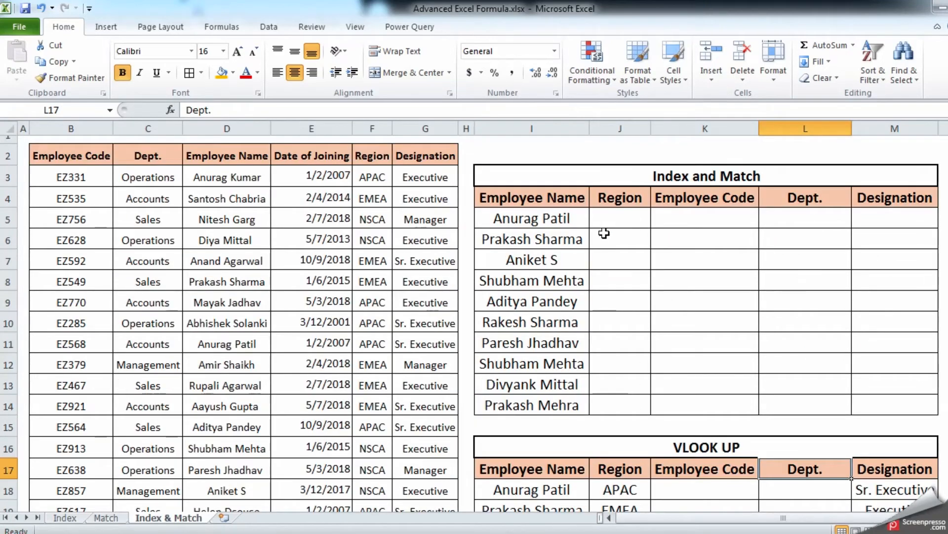
{"action": "left_click", "coordinate": [606, 226]}
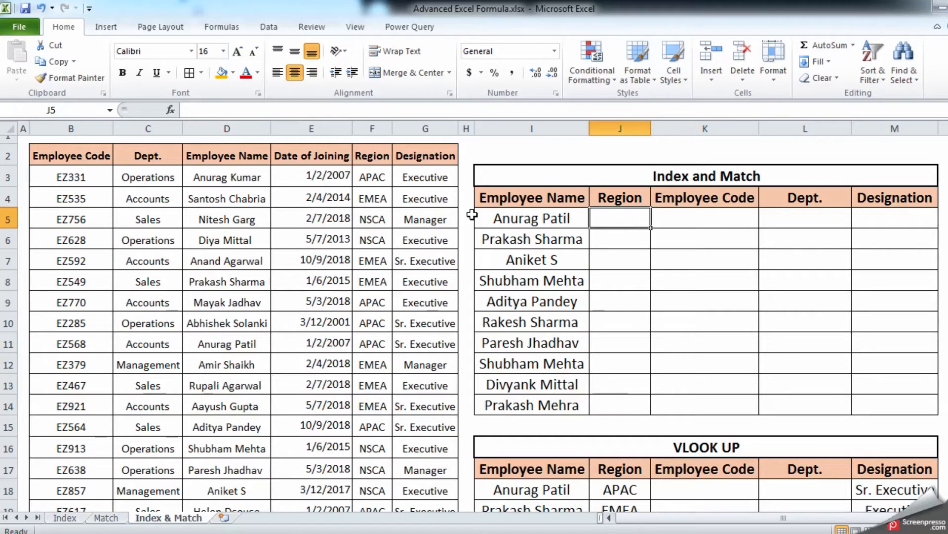
{"action": "type", "text": "=index("}
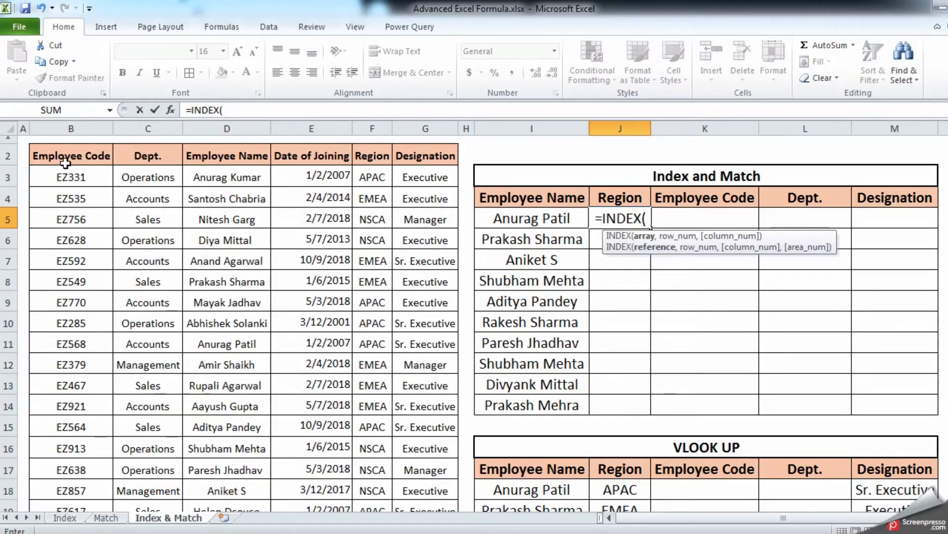
{"action": "left_click_drag", "start_coordinate": [70, 160], "coordinate": [443, 484]}
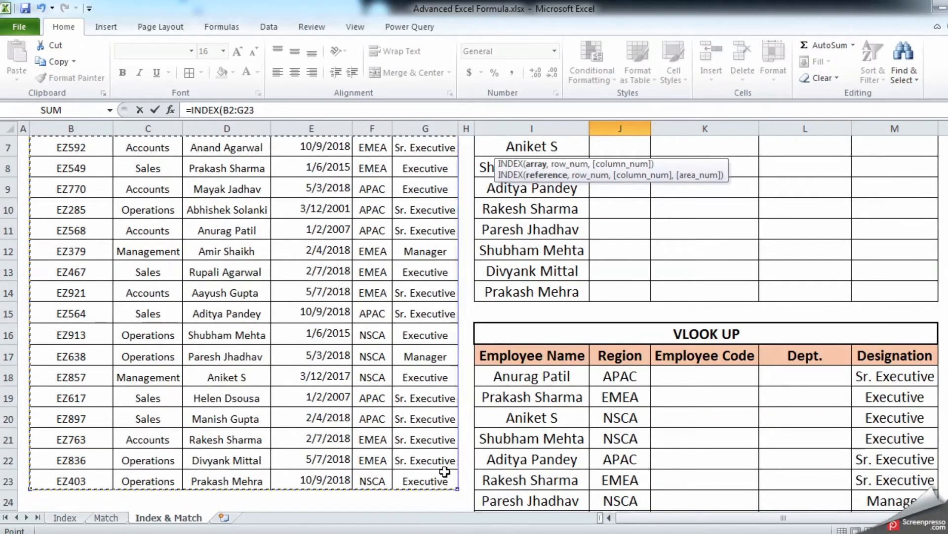
{"action": "scroll", "coordinate": [438, 395], "scroll_direction": "up", "scroll_amount": 2}
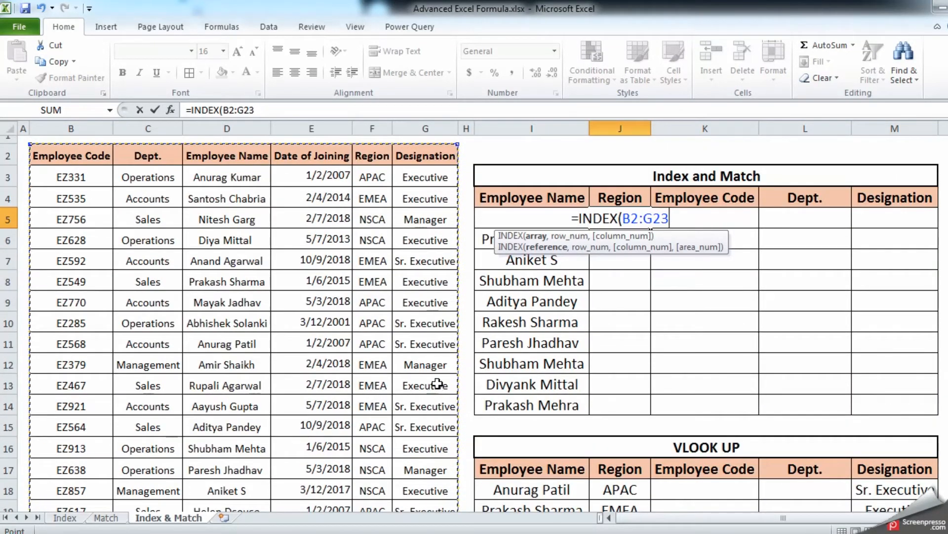
{"action": "type", "text": ","}
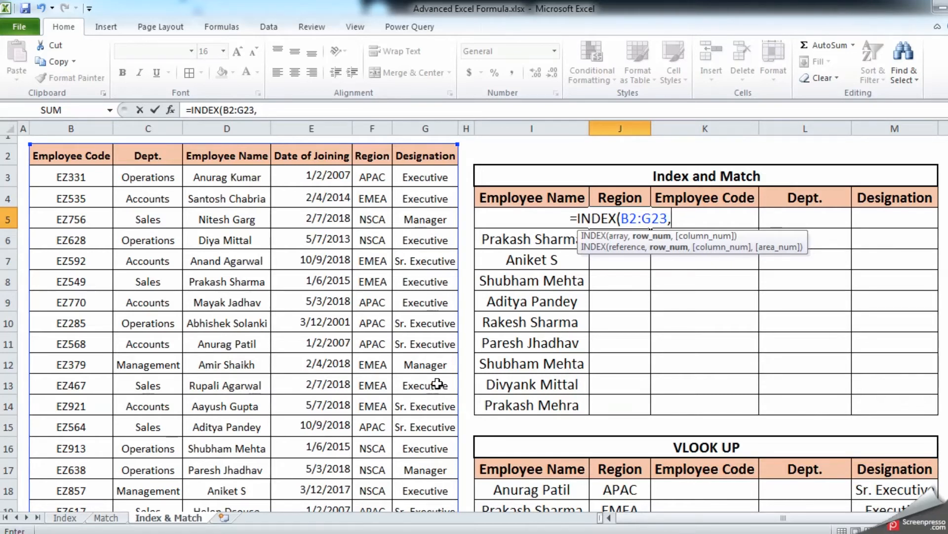
Add MATCH(I5,D2:D23,0) as the row number argument of the INDEX formula in J5.
{"action": "type", "text": "match"}
{"action": "key", "text": "Tab"}
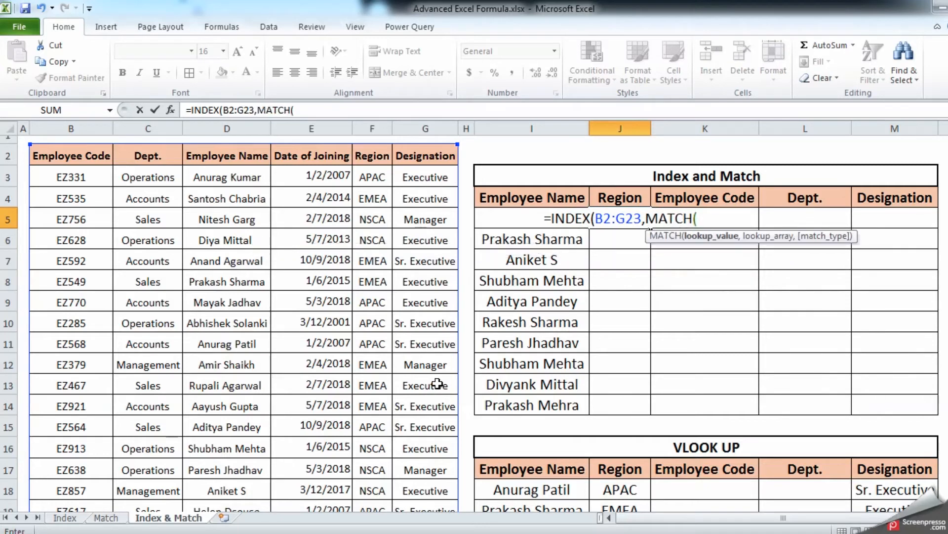
{"action": "left_click", "coordinate": [467, 218]}
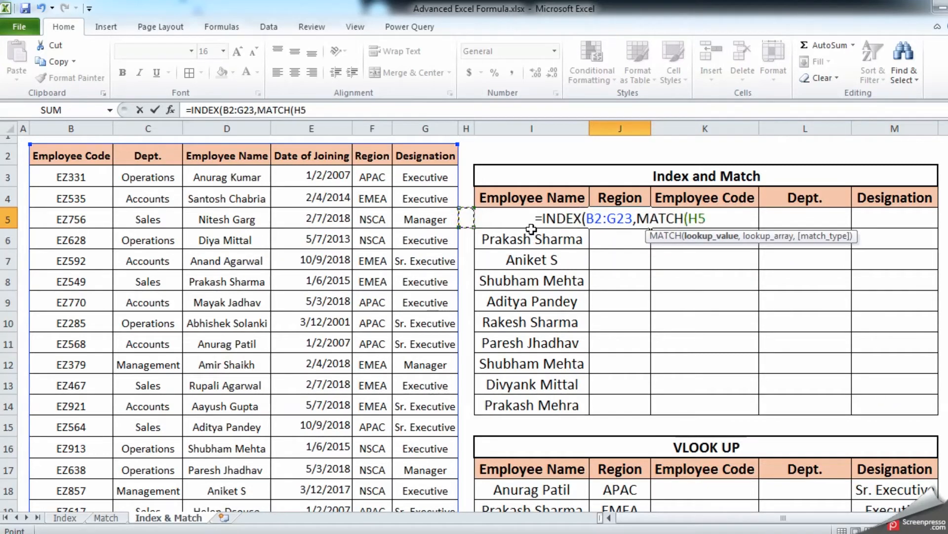
{"action": "left_click", "coordinate": [532, 229]}
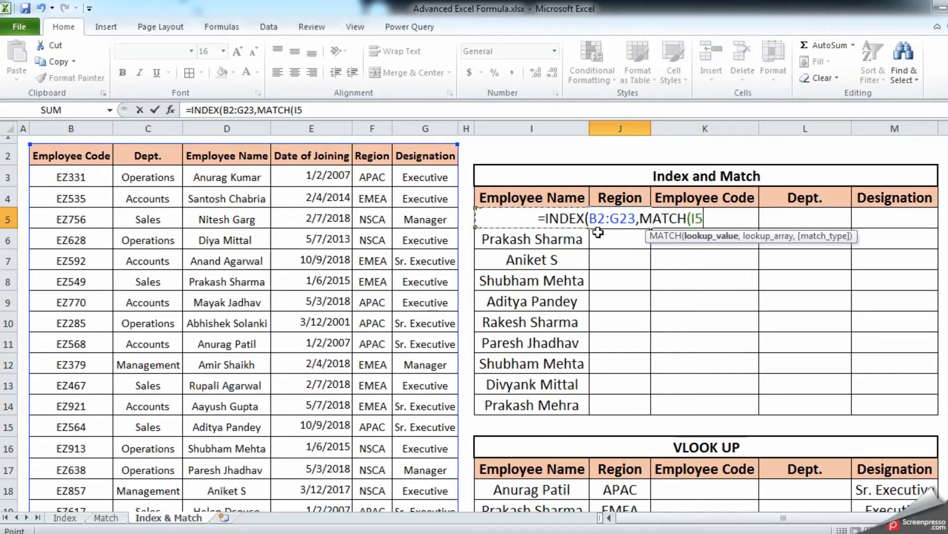
{"action": "type", "text": ","}
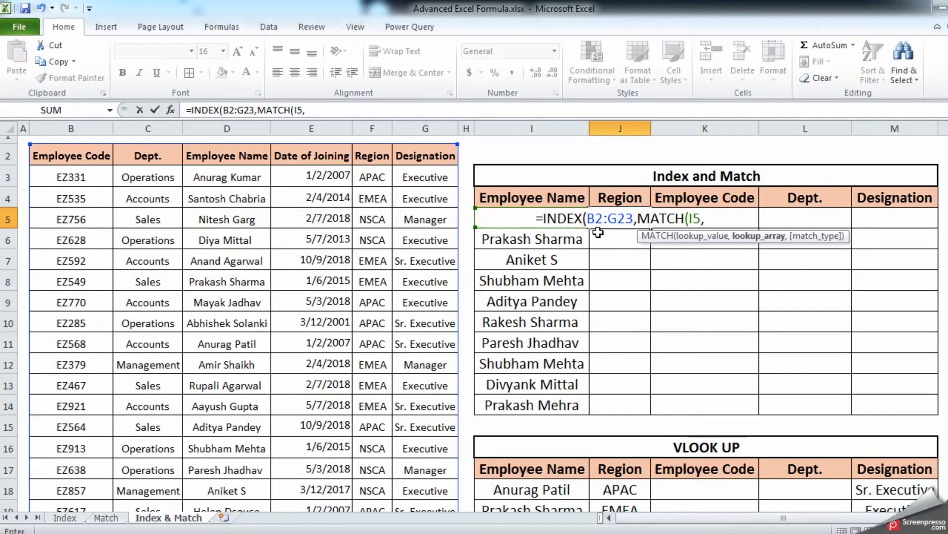
{"action": "left_click", "coordinate": [240, 158]}
{"action": "left_click_drag", "start_coordinate": [240, 158], "coordinate": [246, 487]}
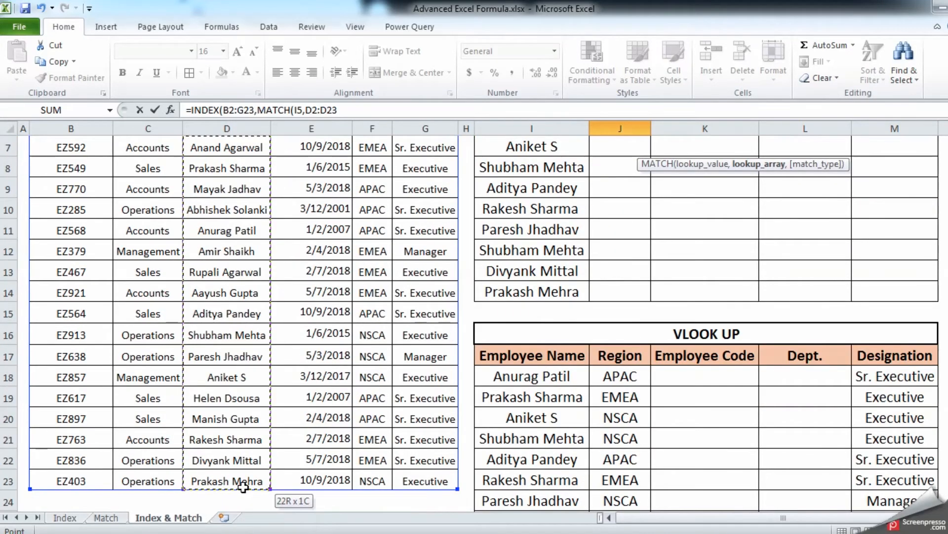
{"action": "type", "text": ","}
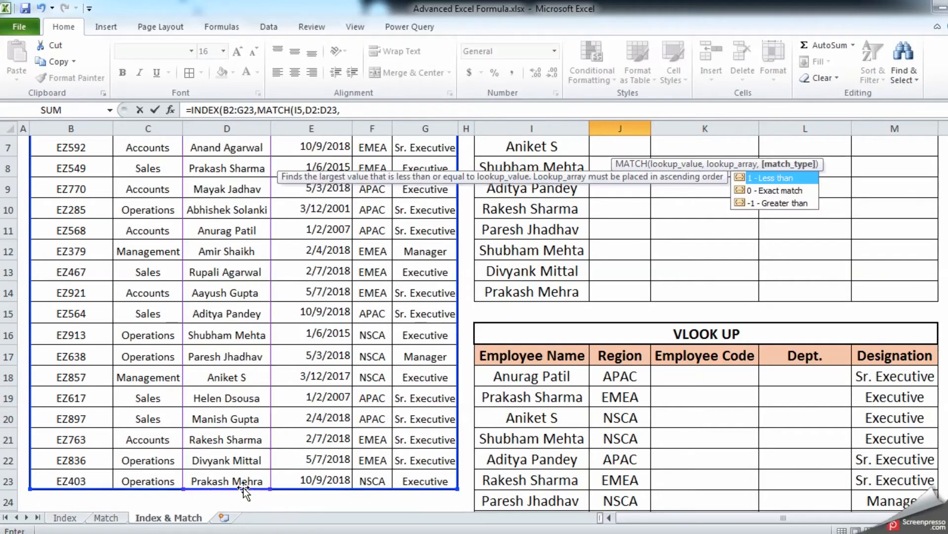
{"action": "type", "text": "0"}
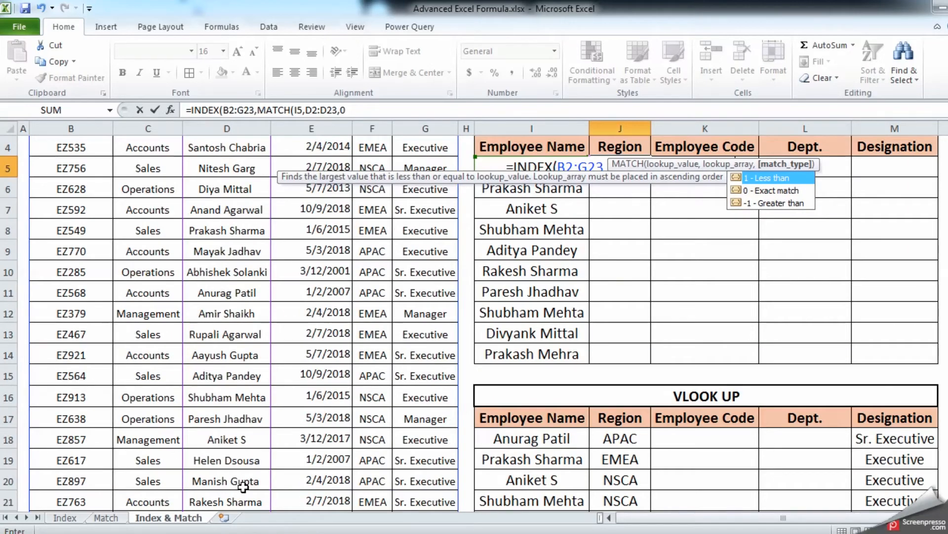
{"action": "scroll", "coordinate": [243, 487], "scroll_direction": "up", "scroll_amount": 1}
{"action": "type", "text": ")"}
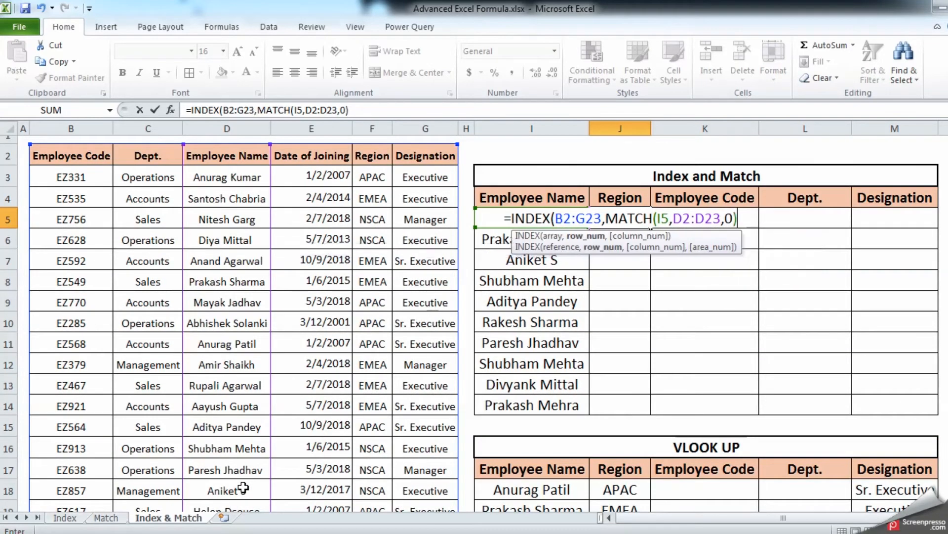
{"action": "type", "text": ","}
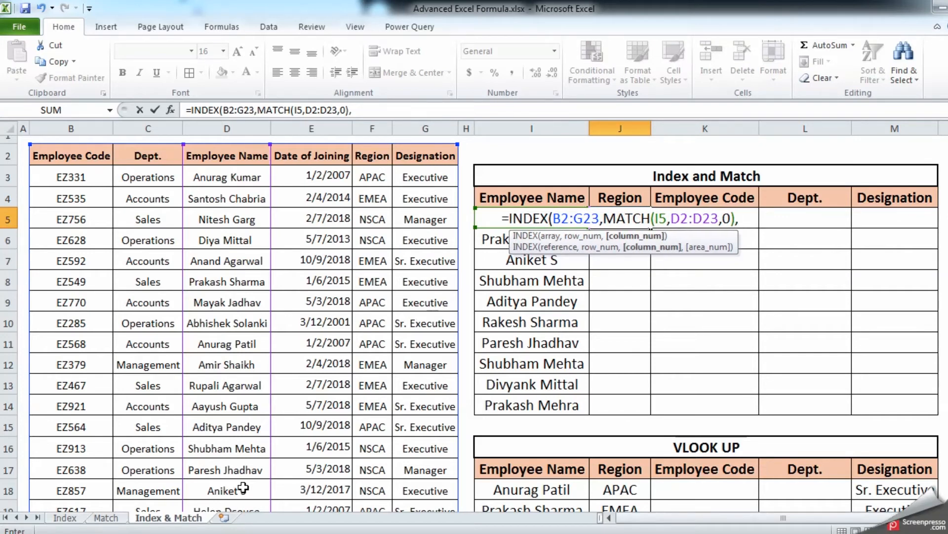
Add MATCH(J4,B2:G2) as the column number argument in J5 and enter the completed INDEX formula.
{"action": "type", "text": "match"}
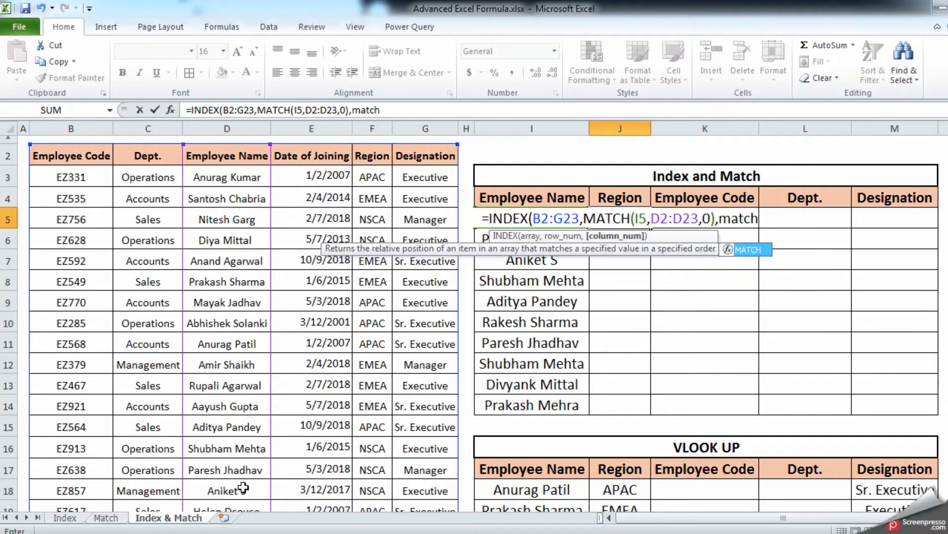
{"action": "key", "text": "Tab"}
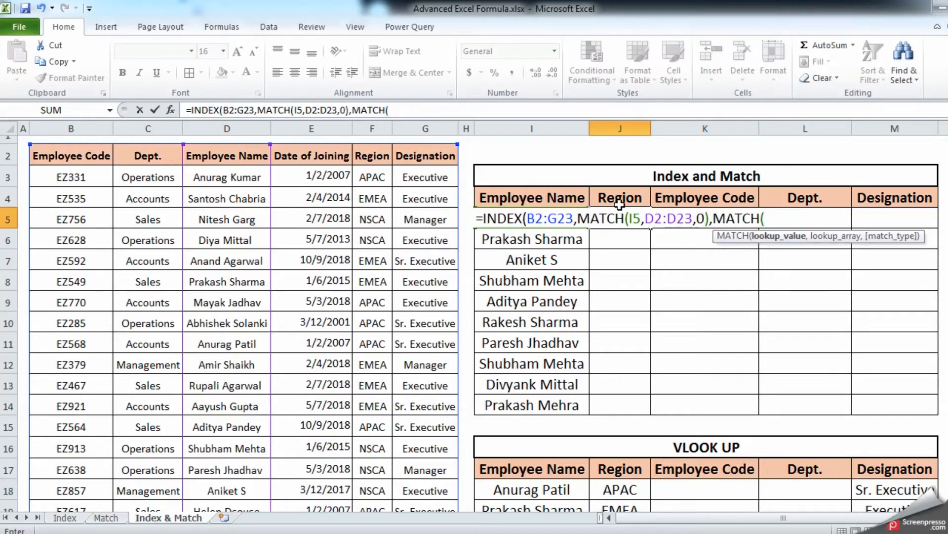
{"action": "left_click", "coordinate": [633, 198]}
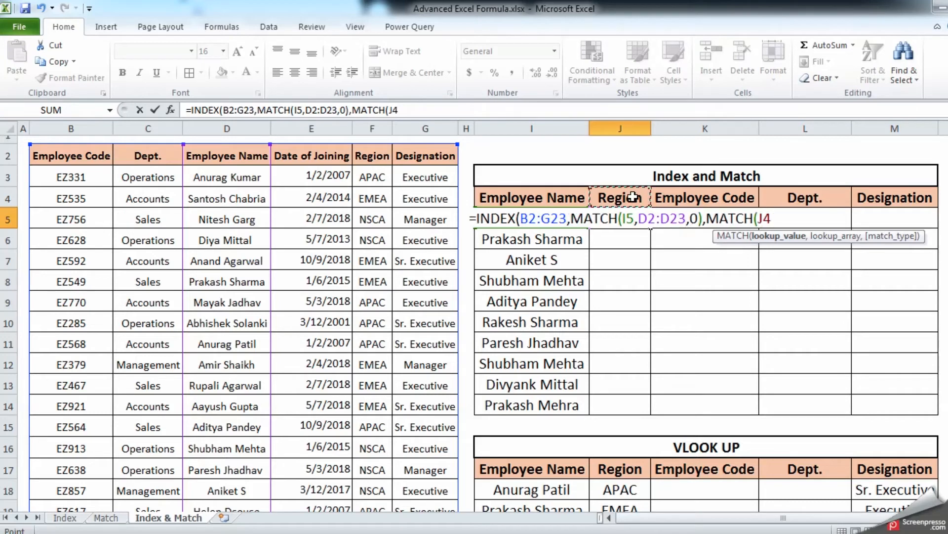
{"action": "type", "text": ","}
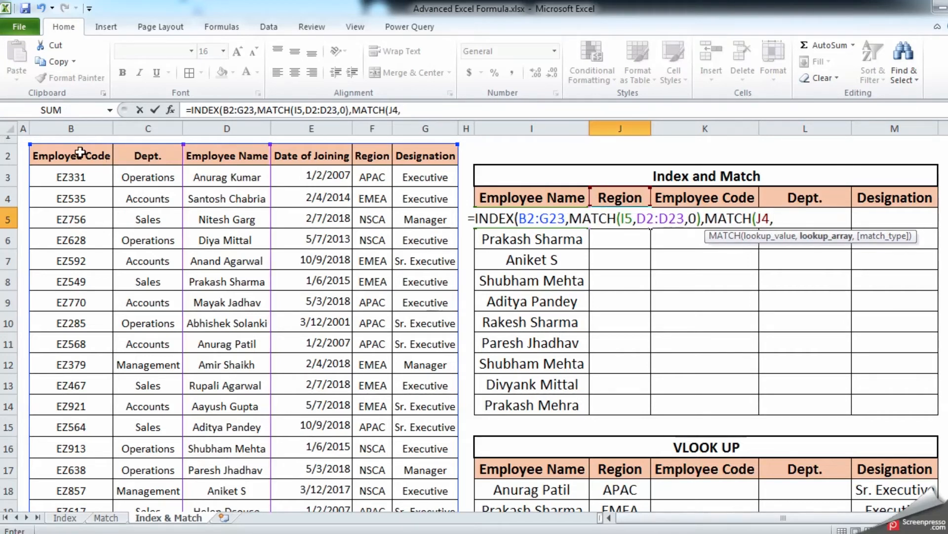
{"action": "left_click_drag", "start_coordinate": [79, 152], "coordinate": [412, 155]}
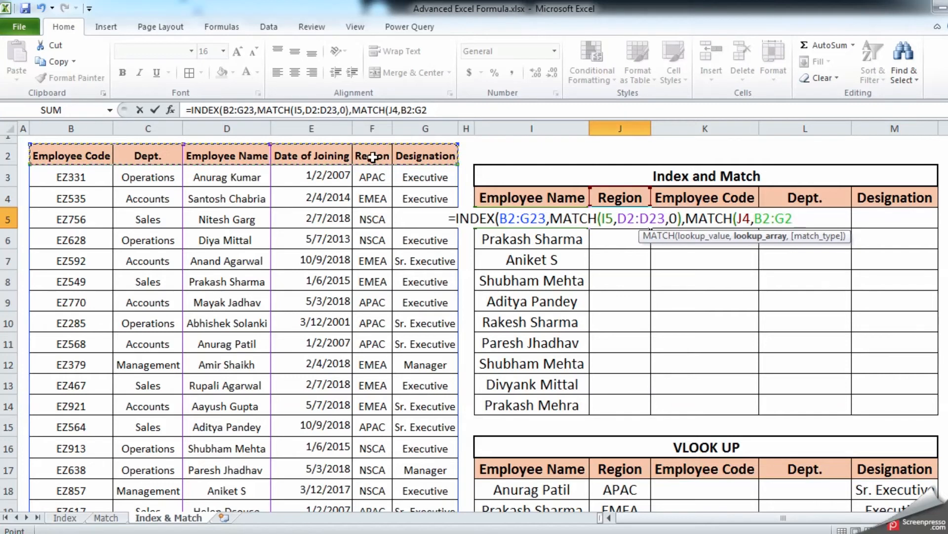
{"action": "type", "text": ")"}
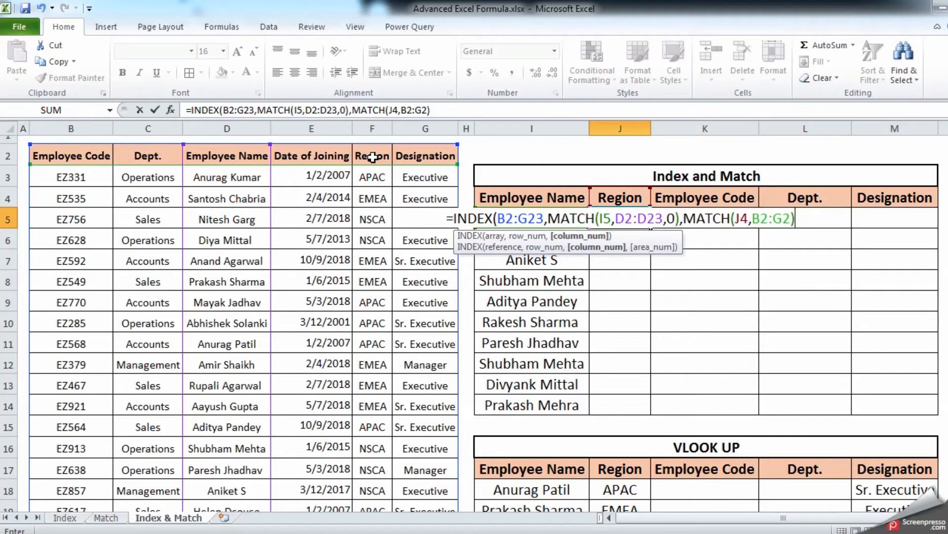
{"action": "type", "text": ")"}
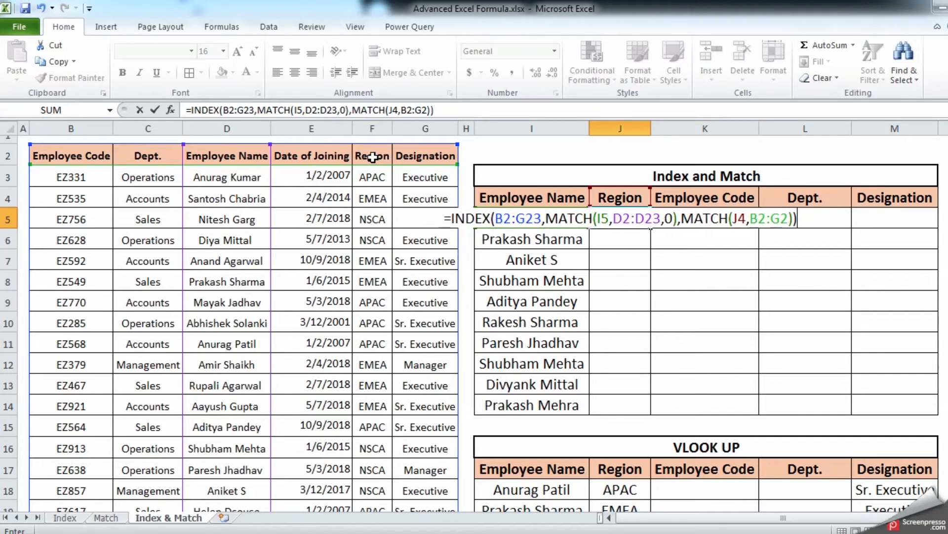
{"action": "key", "text": "ctrl+Return"}
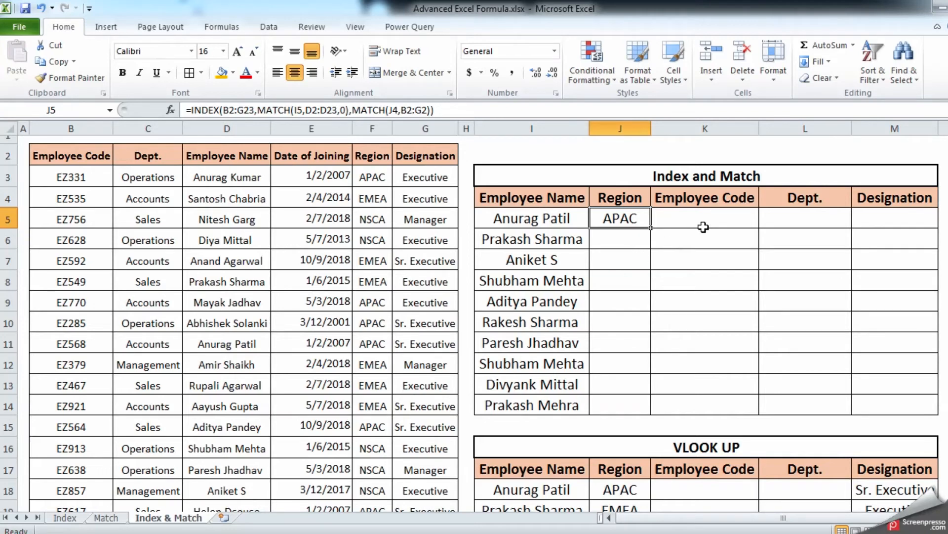
Begin an INDEX formula in J7 under Region with B2:G23 as the array.
{"action": "left_click", "coordinate": [631, 259]}
{"action": "type", "text": "="}
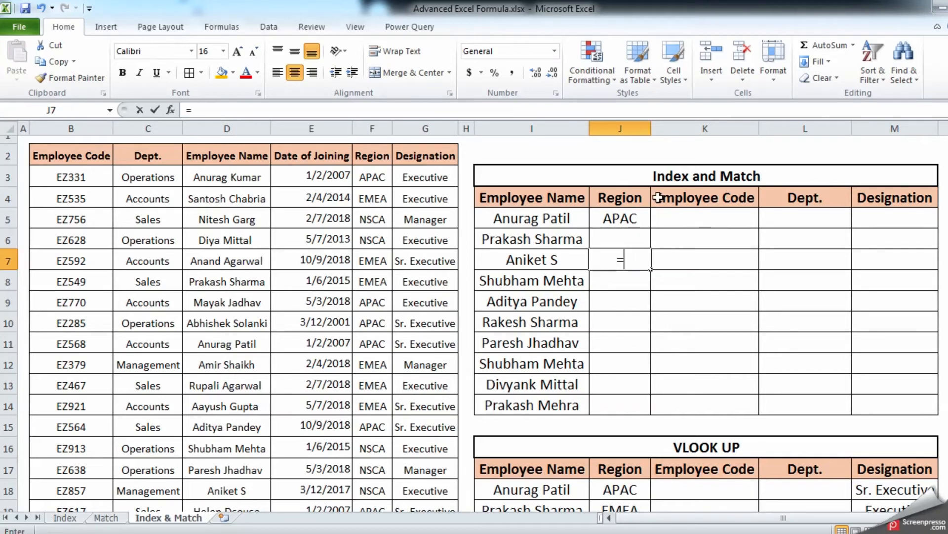
{"action": "type", "text": "index"}
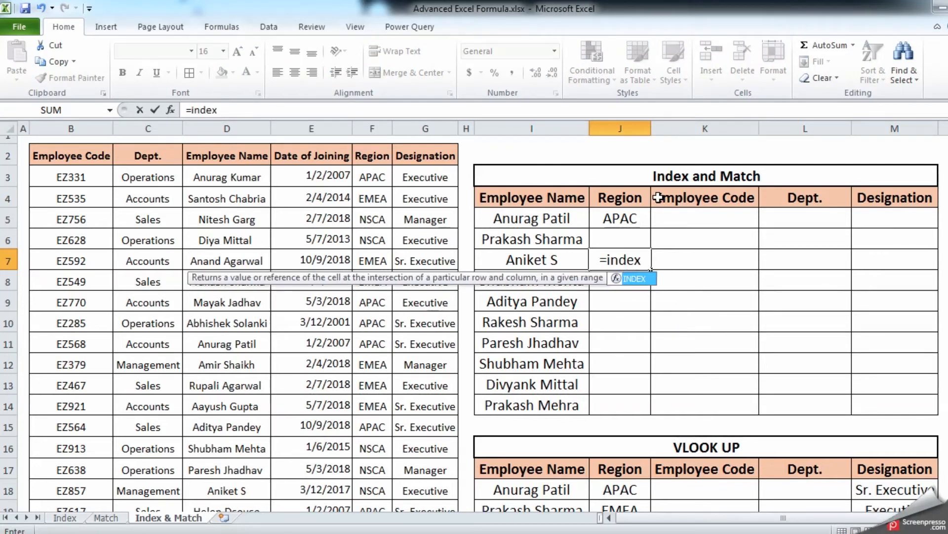
{"action": "key", "text": "Tab"}
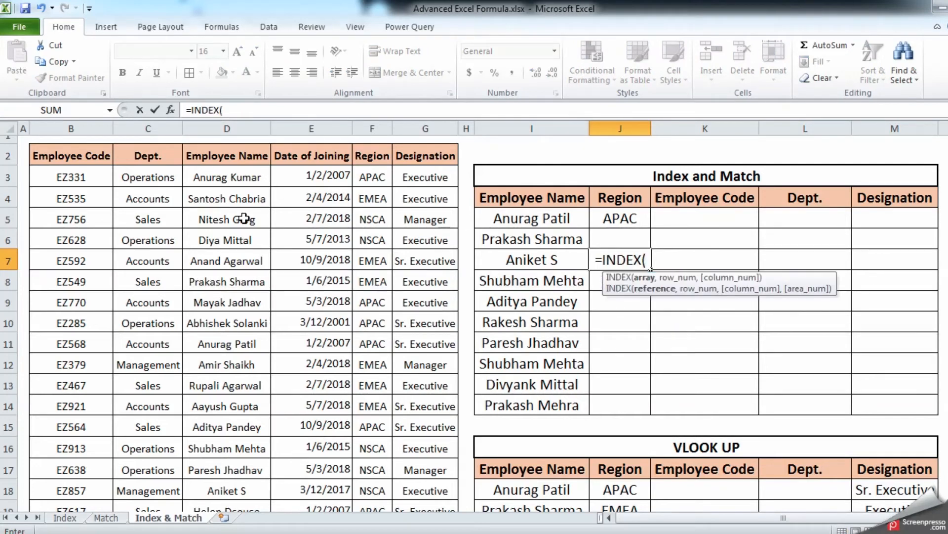
{"action": "left_click_drag", "start_coordinate": [30, 146], "coordinate": [445, 482]}
{"action": "scroll", "coordinate": [438, 448], "scroll_direction": "up", "scroll_amount": 2}
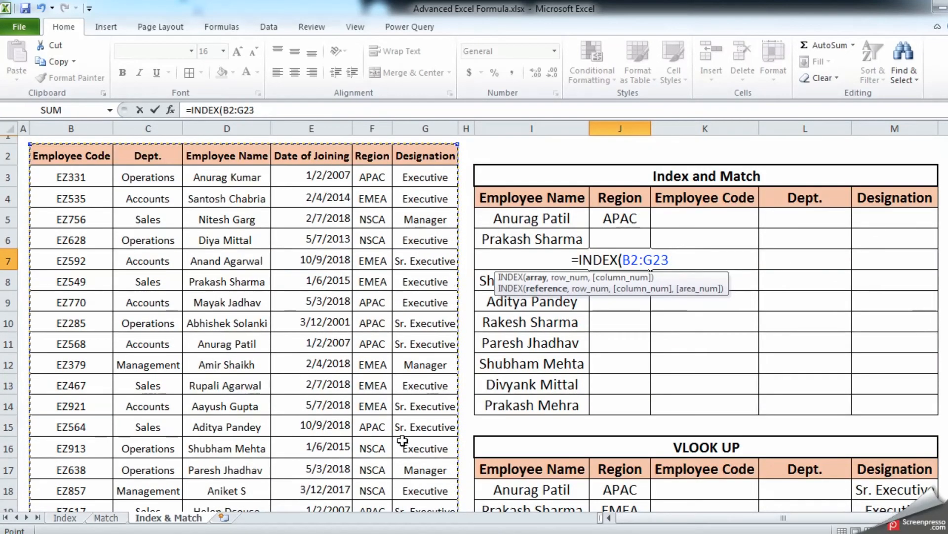
{"action": "type", "text": ","}
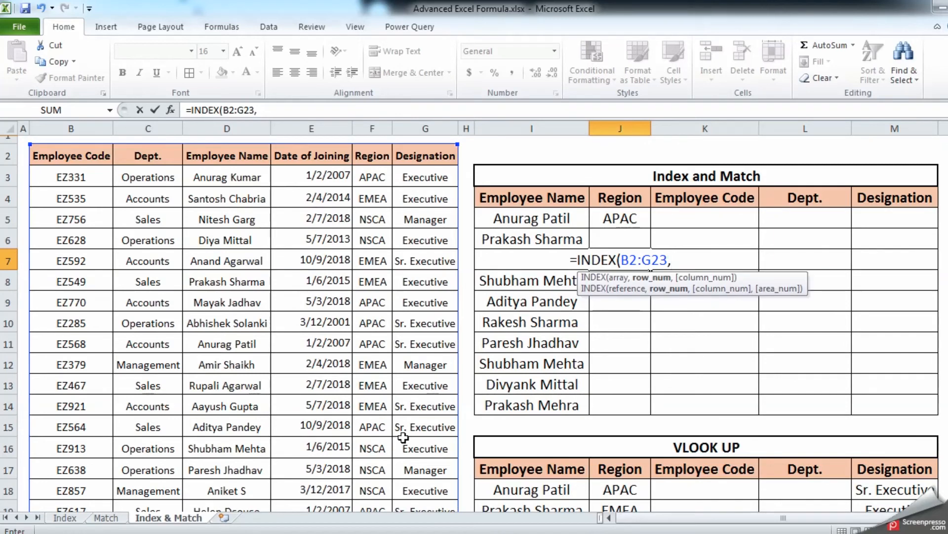
Add MATCH(I7,D2:D23,0) as the row number argument of the INDEX formula in J7.
{"action": "type", "text": "match"}
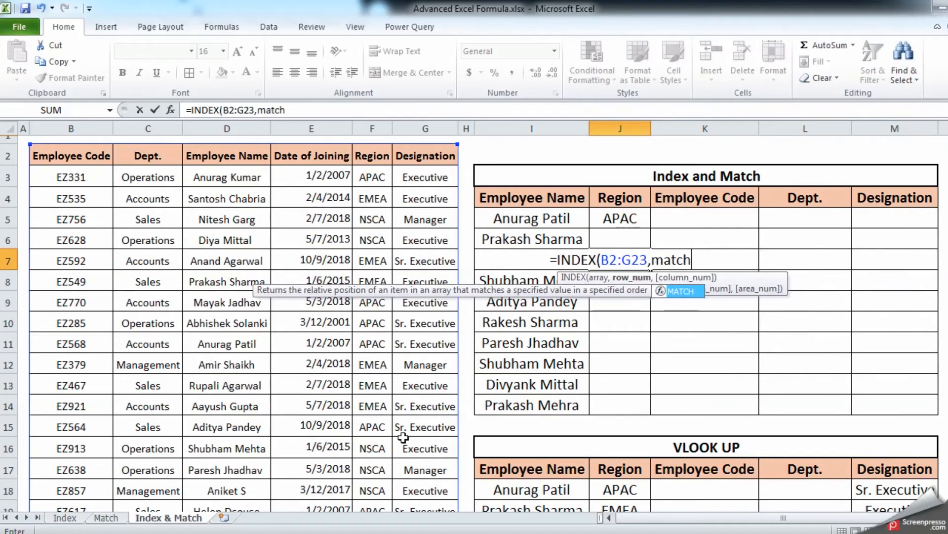
{"action": "key", "text": "Tab"}
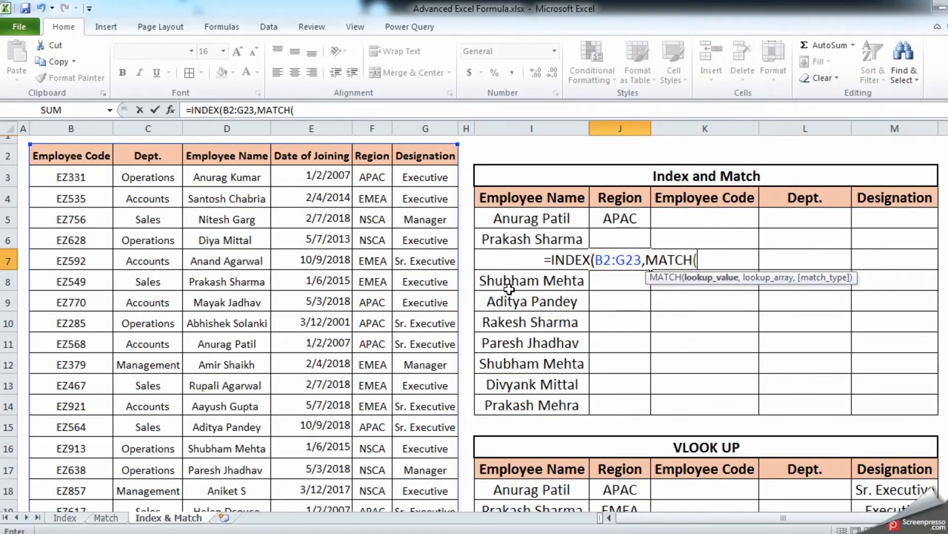
{"action": "left_click", "coordinate": [469, 261]}
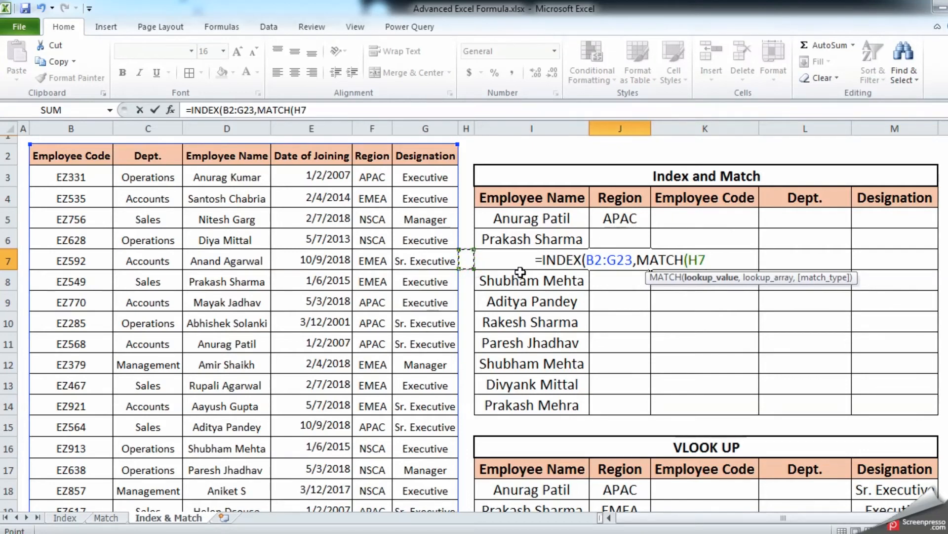
{"action": "key", "text": "Right"}
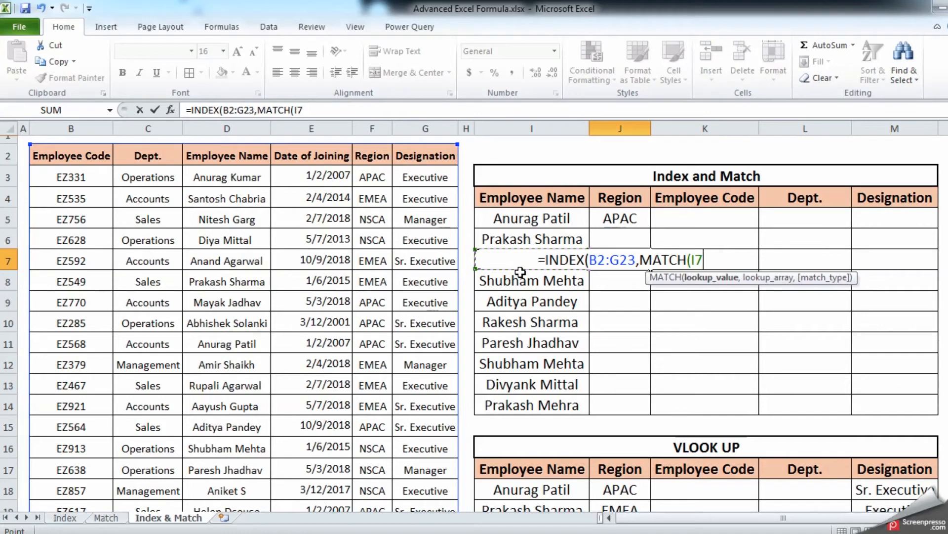
{"action": "type", "text": ","}
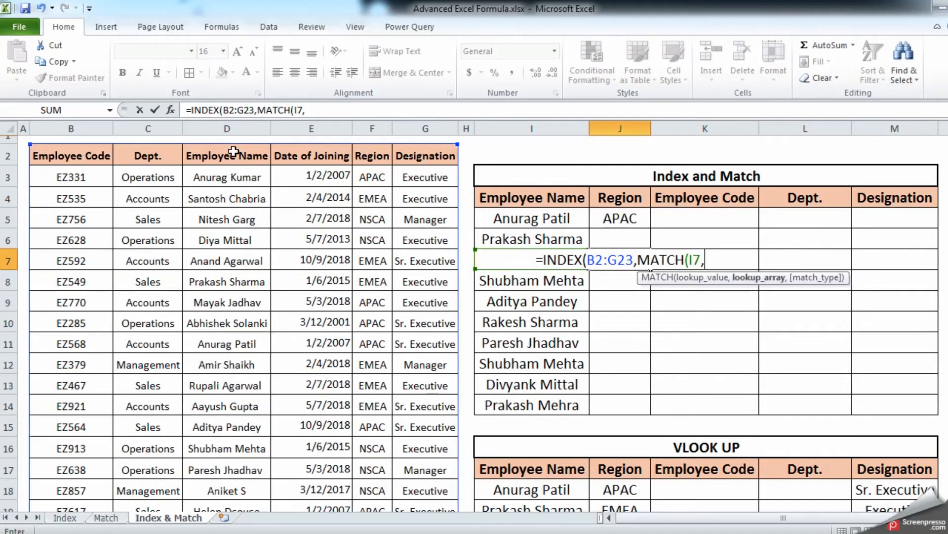
{"action": "left_click_drag", "start_coordinate": [233, 152], "coordinate": [240, 476]}
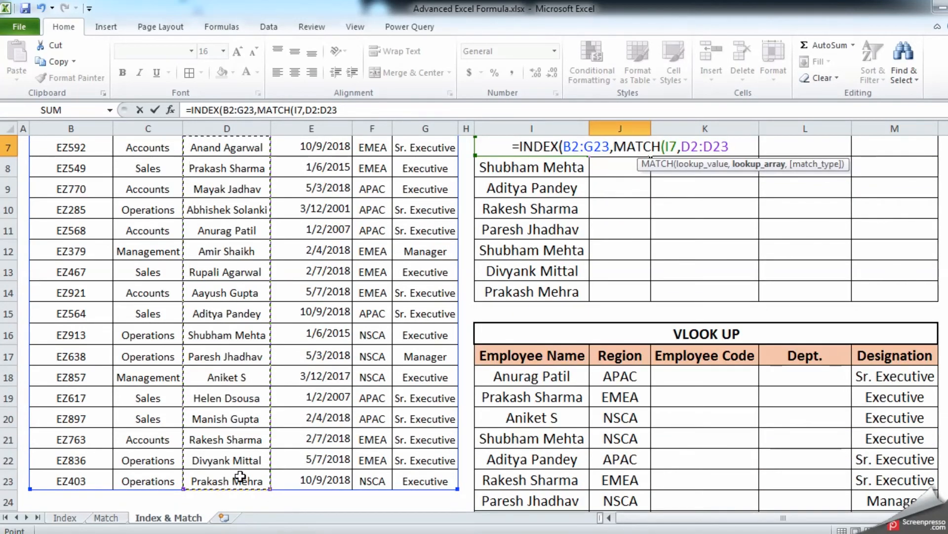
{"action": "type", "text": ",0"}
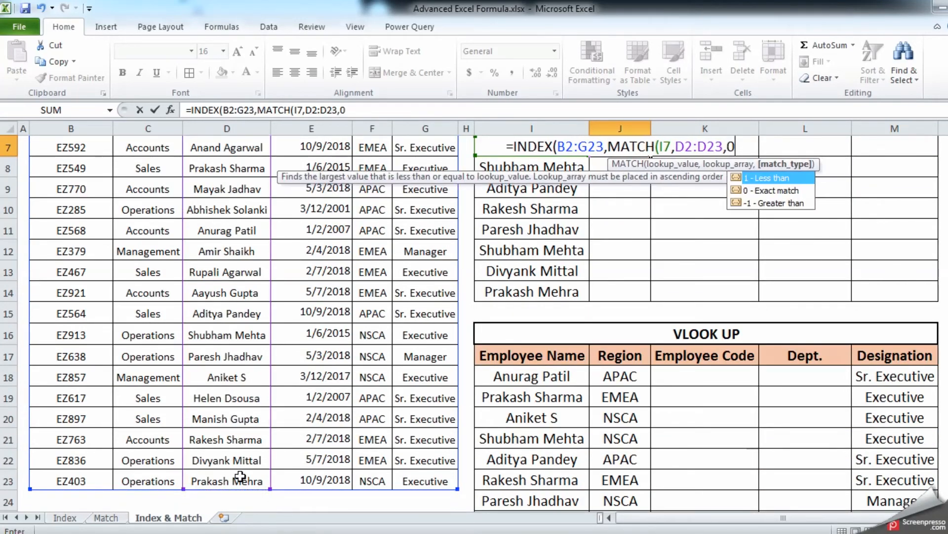
{"action": "scroll", "coordinate": [242, 475], "scroll_direction": "up", "scroll_amount": 2}
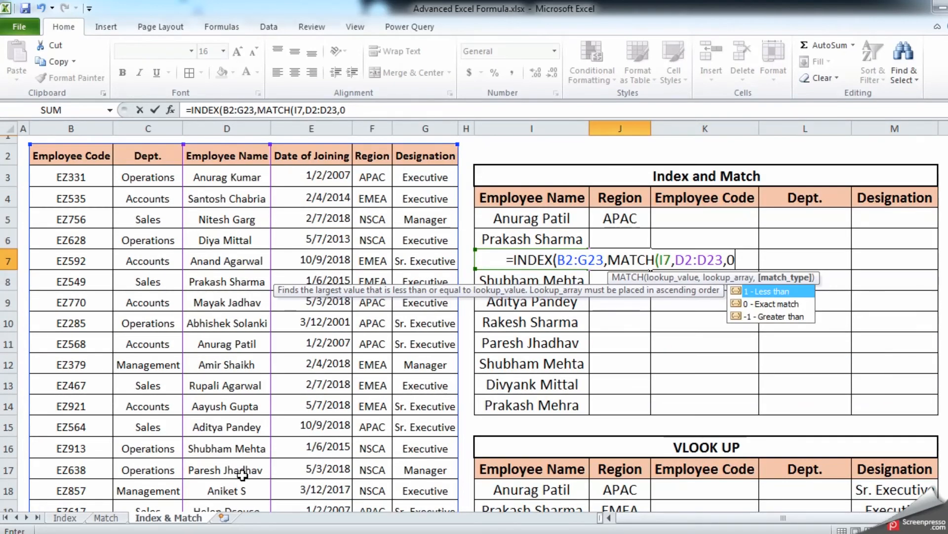
{"action": "type", "text": ")"}
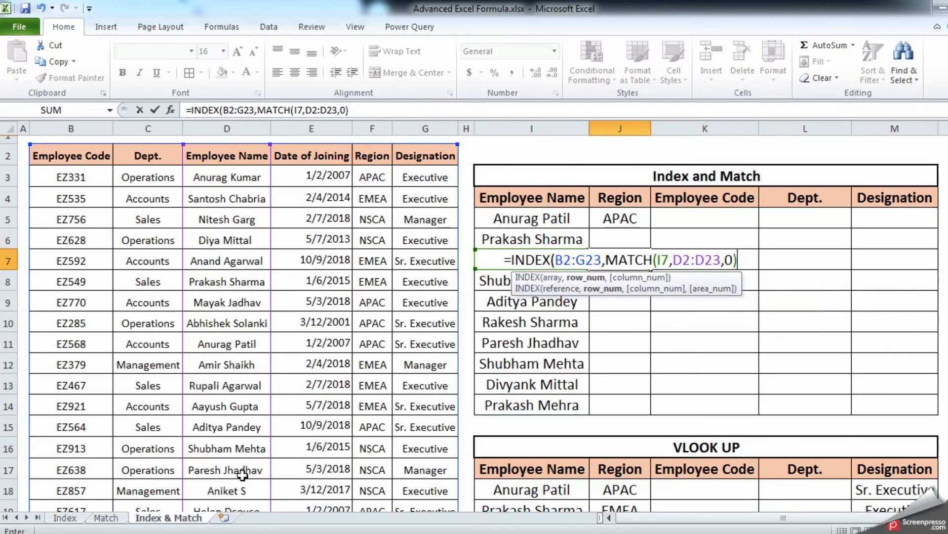
{"action": "type", "text": ","}
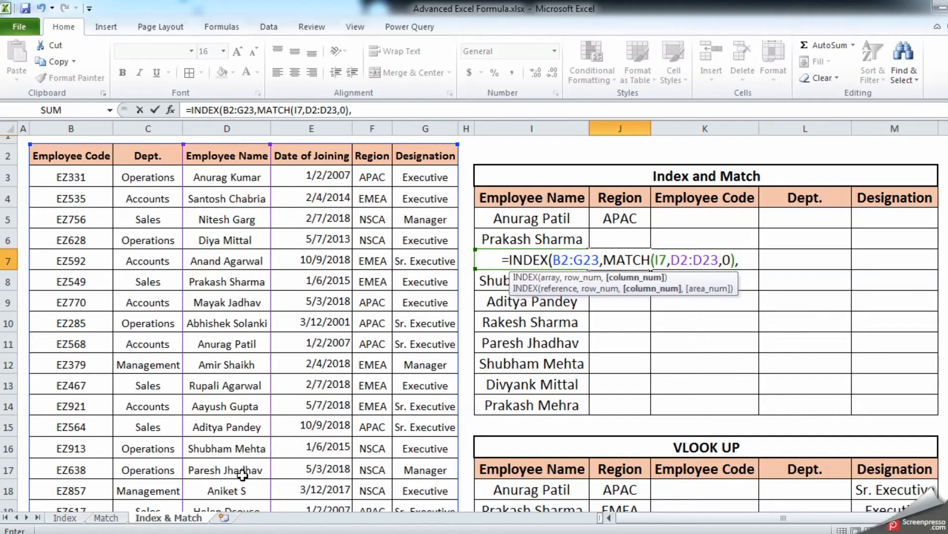
Add MATCH(J4,B2:G2,0) as the column number argument in J7 and enter the completed INDEX formula.
{"action": "type", "text": "matc"}
{"action": "key", "text": "Tab"}
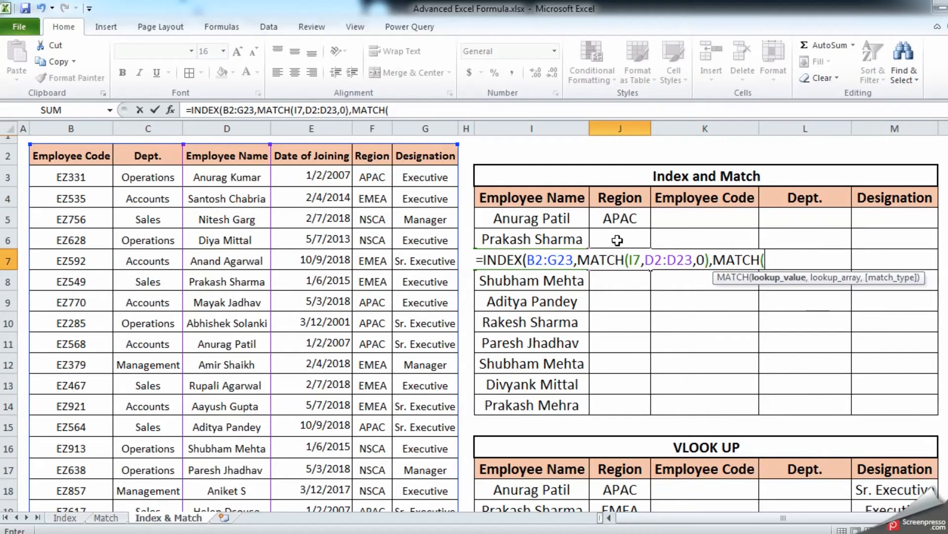
{"action": "left_click", "coordinate": [625, 200]}
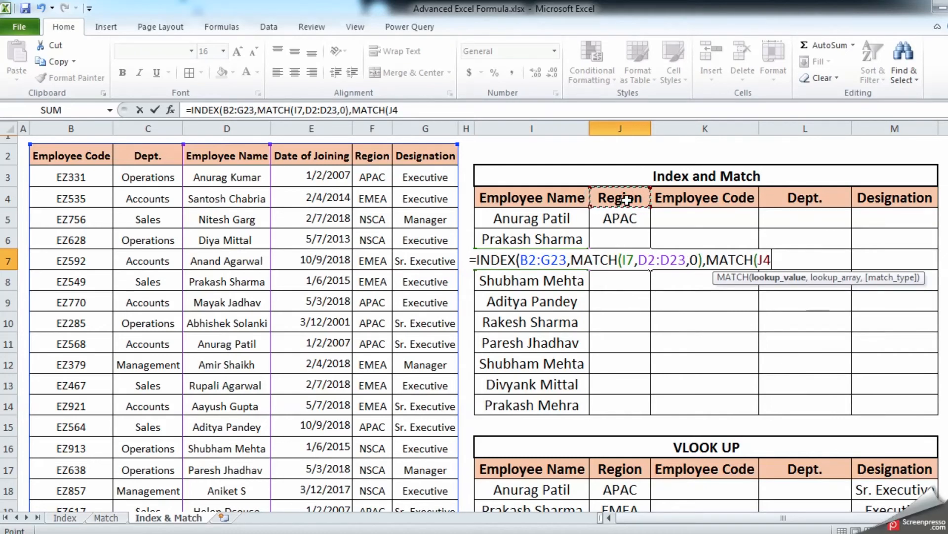
{"action": "type", "text": ","}
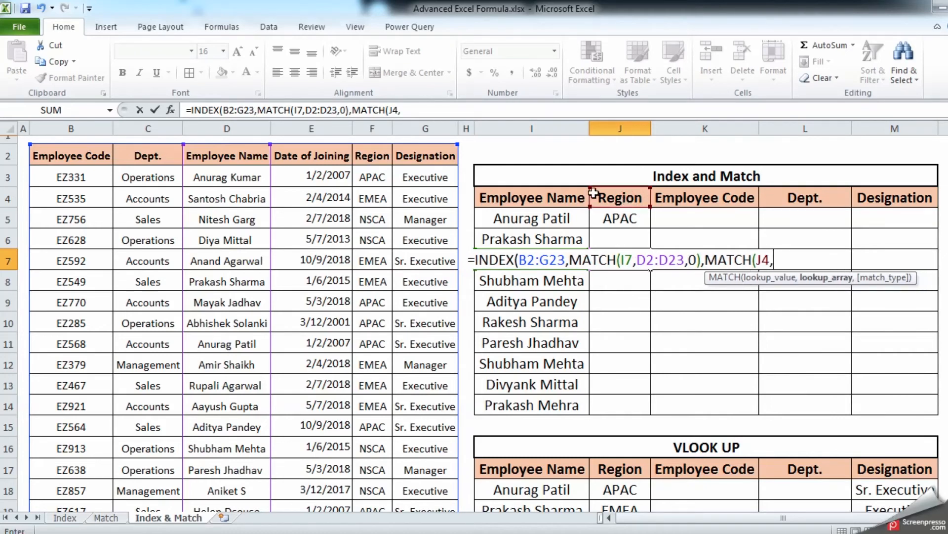
{"action": "left_click", "coordinate": [81, 160]}
{"action": "left_click_drag", "start_coordinate": [81, 160], "coordinate": [413, 154]}
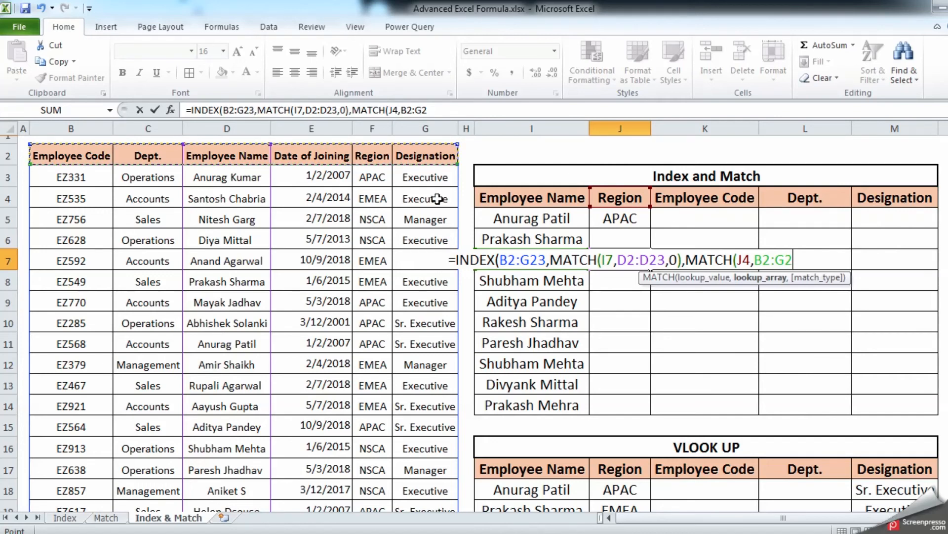
{"action": "type", "text": ","}
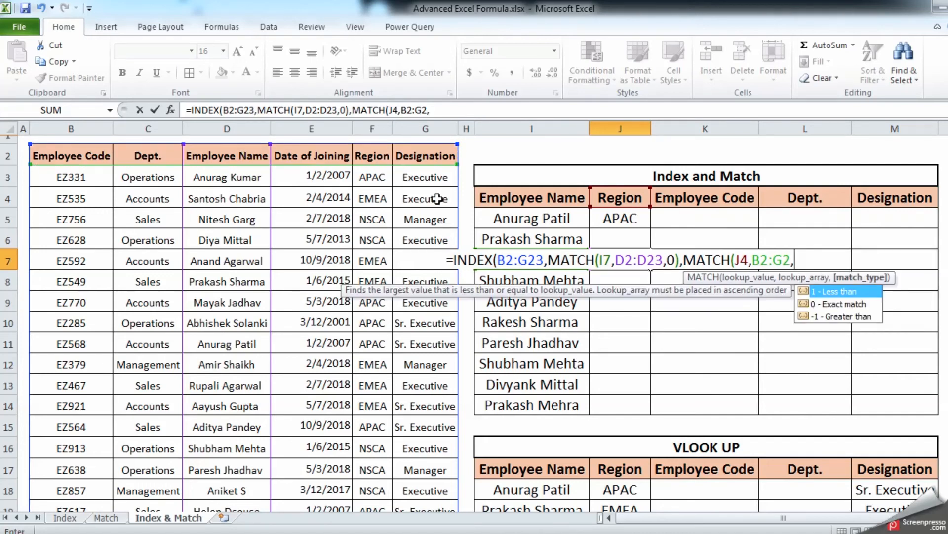
{"action": "type", "text": "0)"}
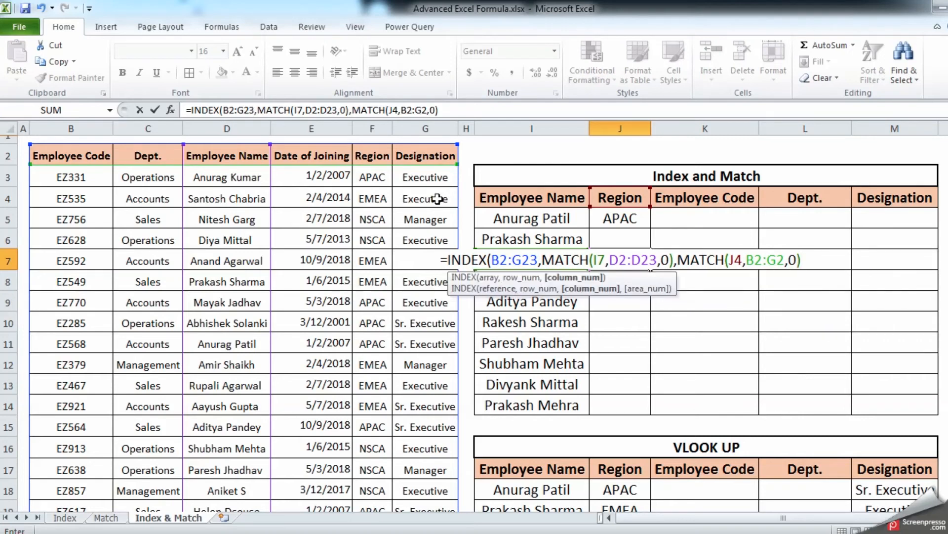
{"action": "type", "text": ")"}
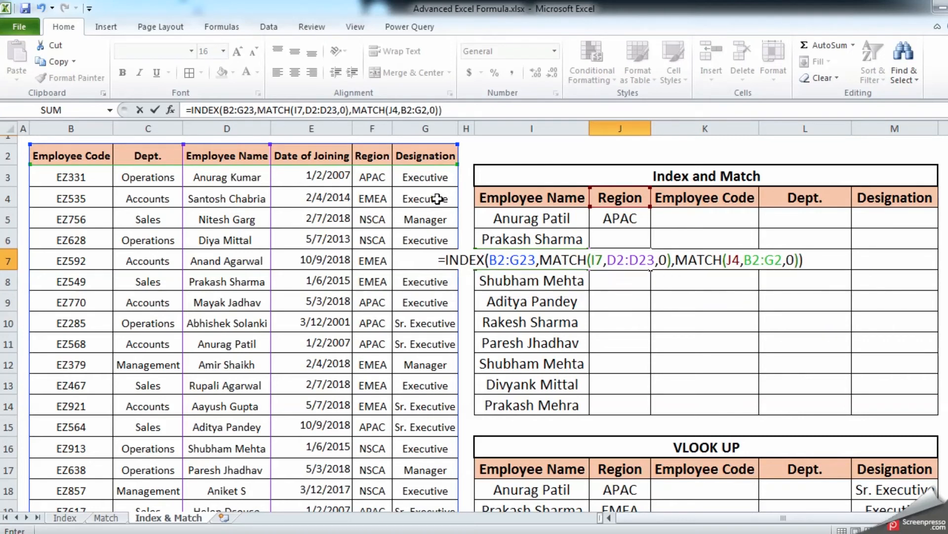
{"action": "key", "text": "ctrl+Return"}
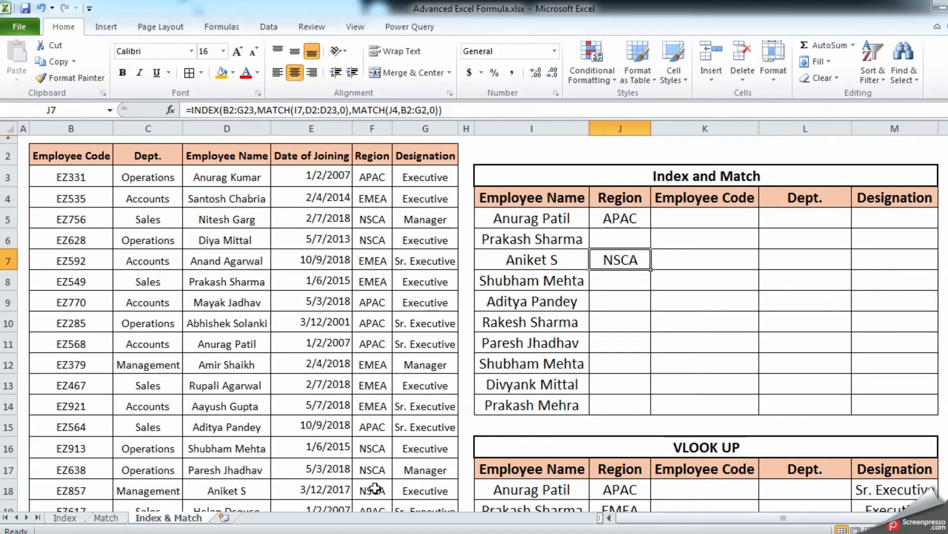
Try to copy the J5 formula with its relative references across J5:M14, and undo the paste.
{"action": "left_click", "coordinate": [620, 218]}
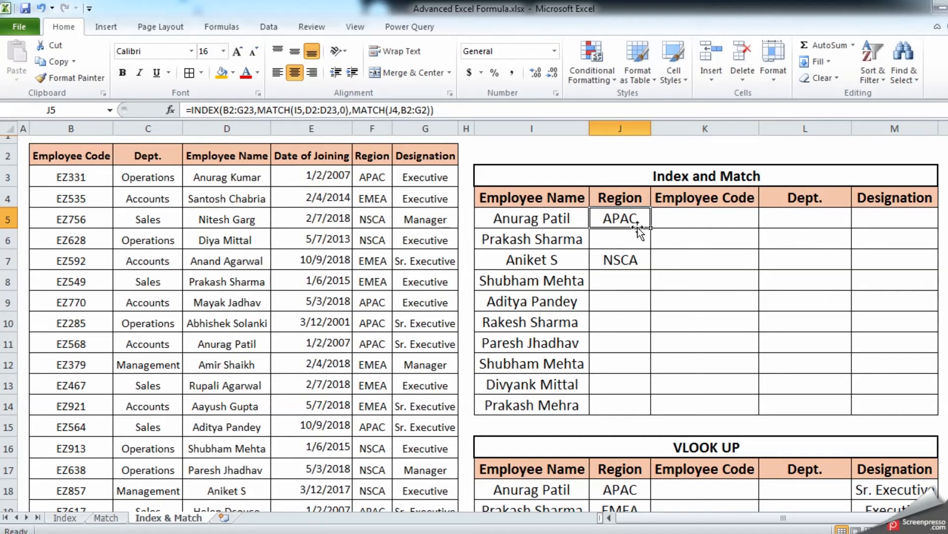
{"action": "key", "text": "ctrl+c"}
{"action": "left_click_drag", "start_coordinate": [637, 220], "coordinate": [903, 403]}
{"action": "key", "text": "ctrl+v"}
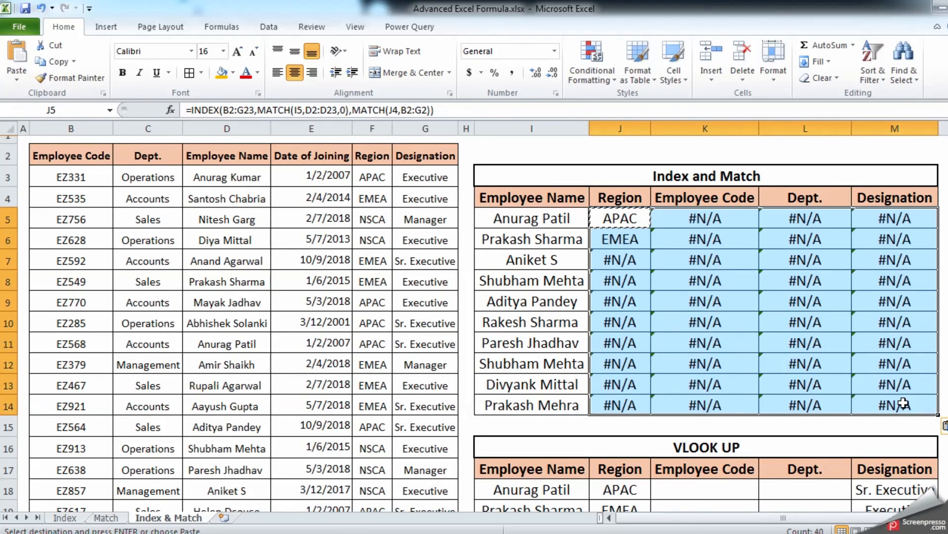
{"action": "key", "text": "ctrl+z"}
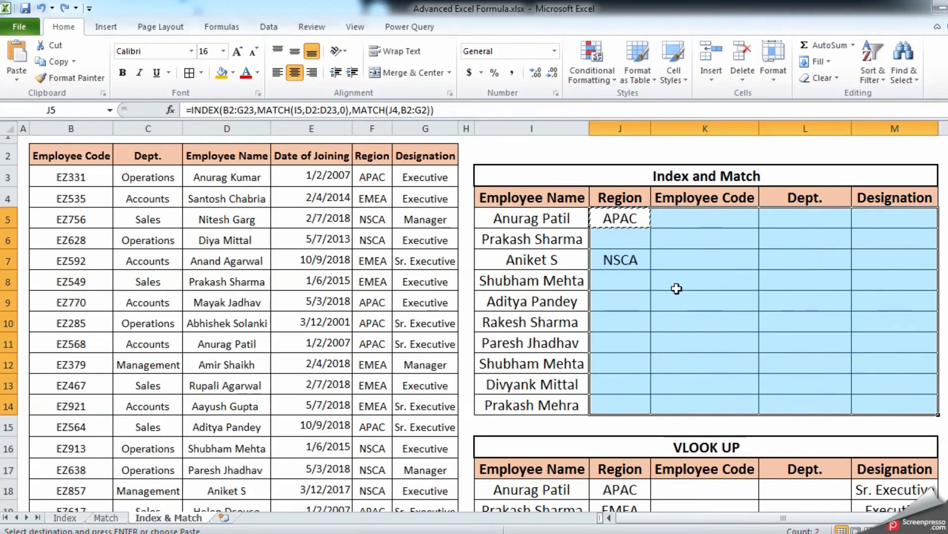
In the J5 formula, make the ranges B2:G23, B2:G2 and D2:D23 fully absolute.
{"action": "left_click", "coordinate": [630, 218]}
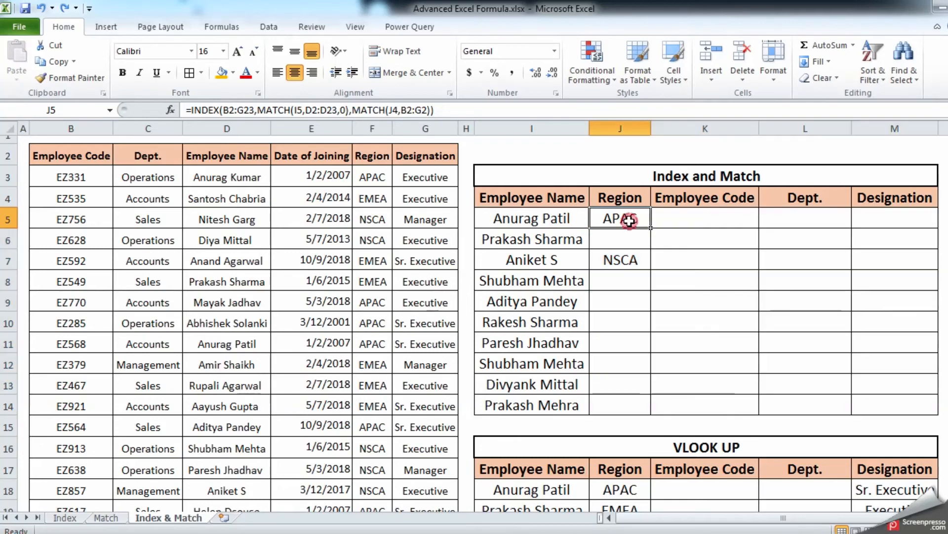
{"action": "key", "text": "Escape"}
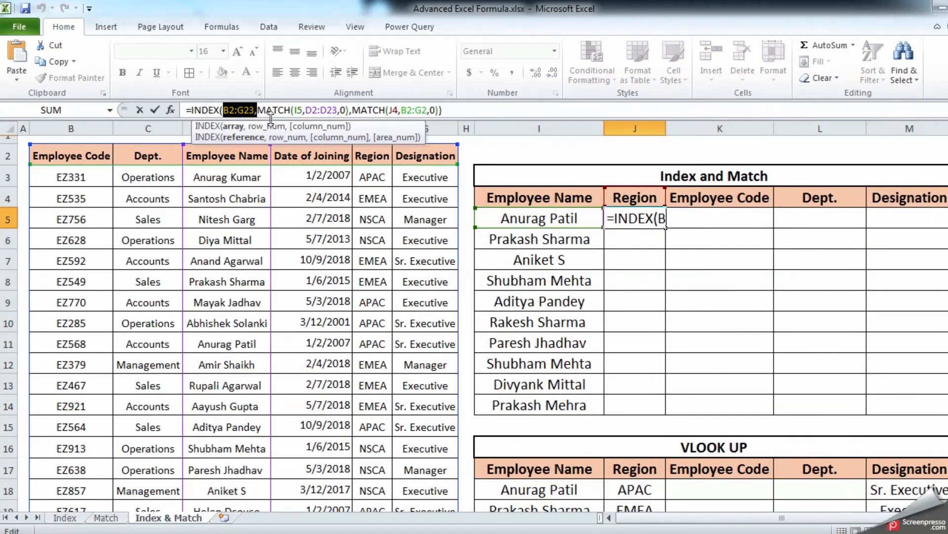
{"action": "key", "text": "F4"}
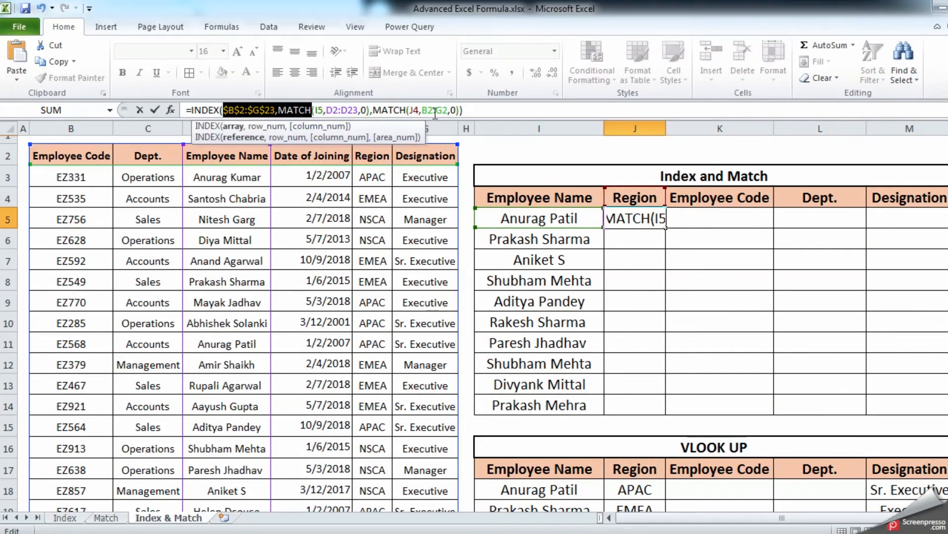
{"action": "left_click_drag", "start_coordinate": [422, 110], "coordinate": [447, 110]}
{"action": "key", "text": "F4"}
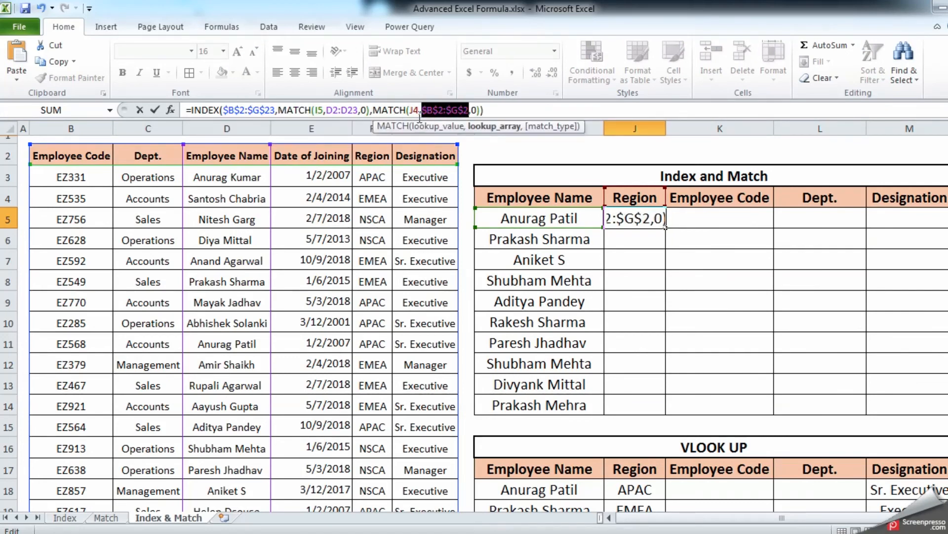
{"action": "left_click_drag", "start_coordinate": [332, 110], "coordinate": [349, 110]}
{"action": "key", "text": "F4"}
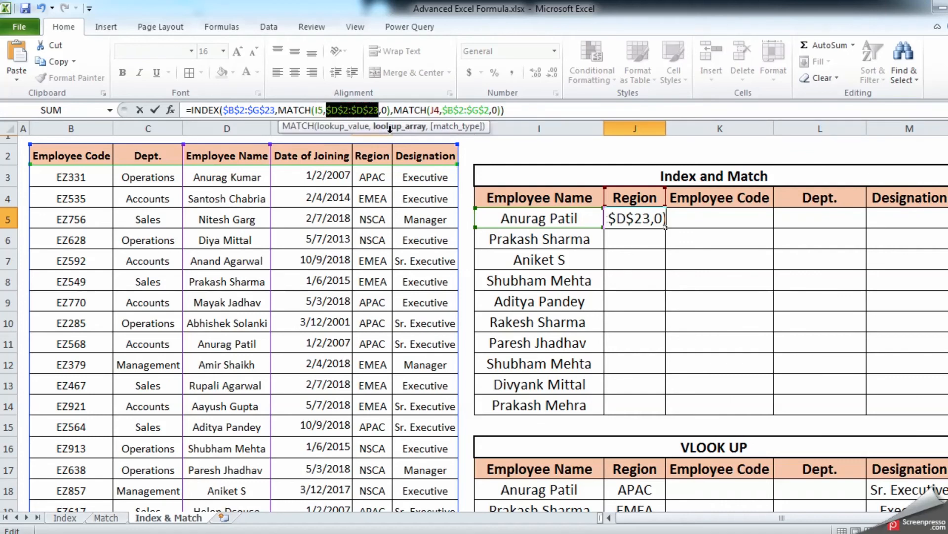
Change the J5 lookup values to the mixed references $I5 and J$4, and enter the formula.
{"action": "left_click", "coordinate": [321, 109]}
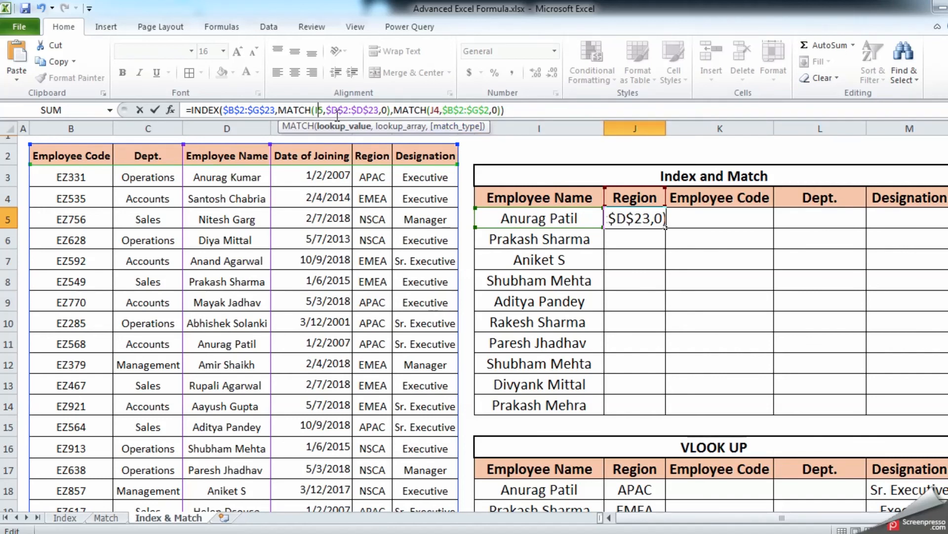
{"action": "key", "text": "F4"}
{"action": "key", "text": "F4"}
{"action": "key", "text": "F4"}
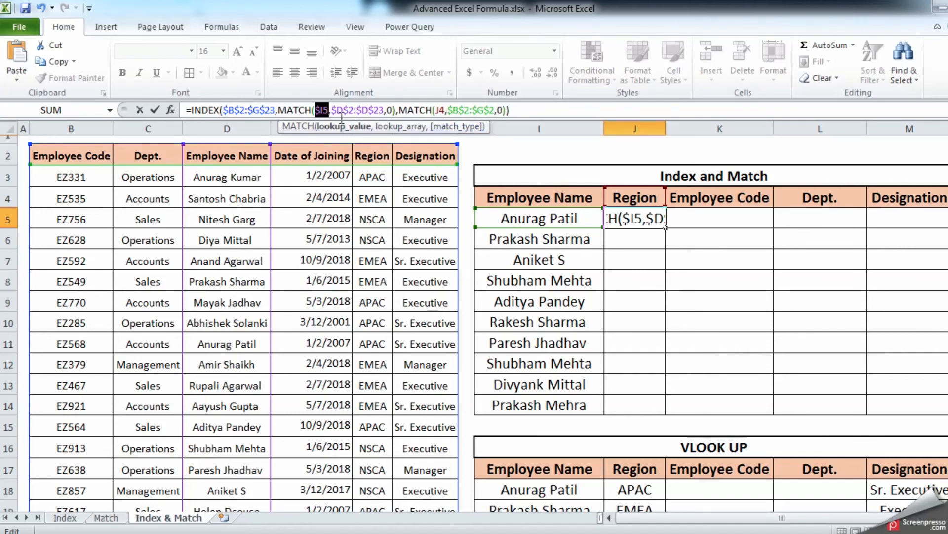
{"action": "left_click", "coordinate": [442, 110]}
{"action": "key", "text": "F4"}
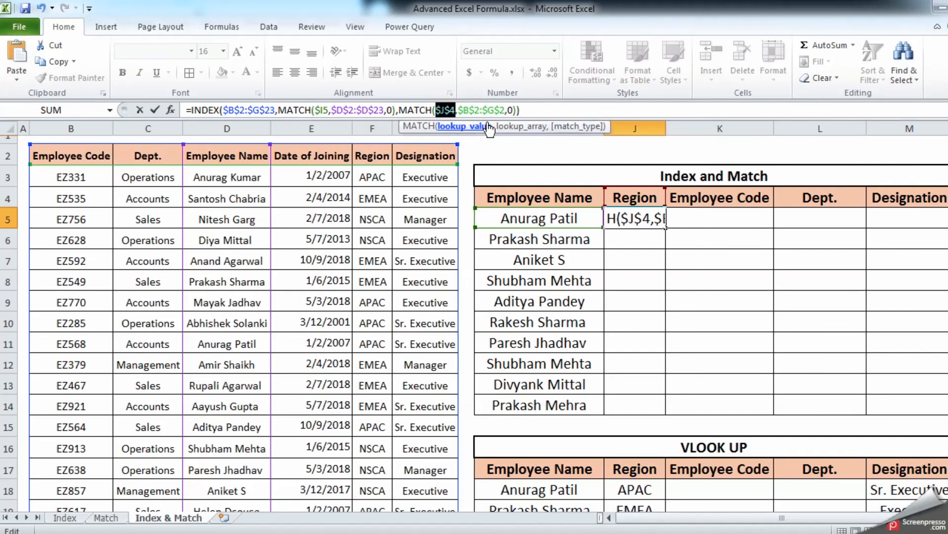
{"action": "key", "text": "F4"}
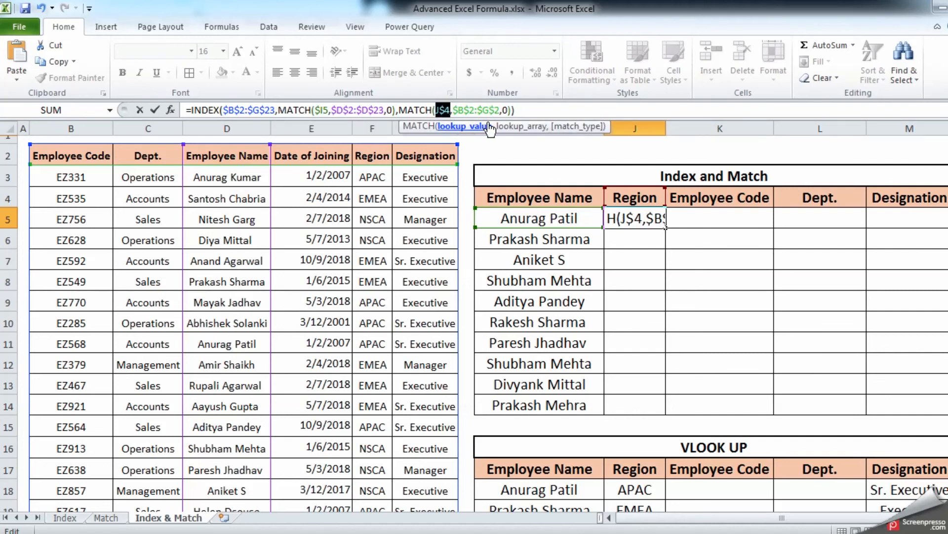
{"action": "key", "text": "ctrl+Return"}
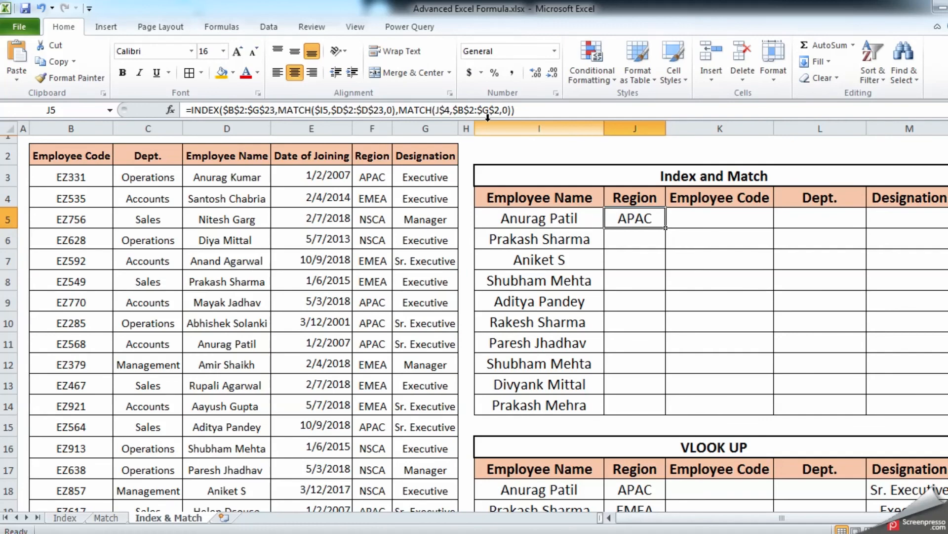
Copy the J5 formula across the whole Index and Match table, J5:M14.
{"action": "key", "text": "ctrl+c"}
{"action": "key", "text": "shift+Right"}
{"action": "key", "text": "shift+Right"}
{"action": "key", "text": "shift+Right"}
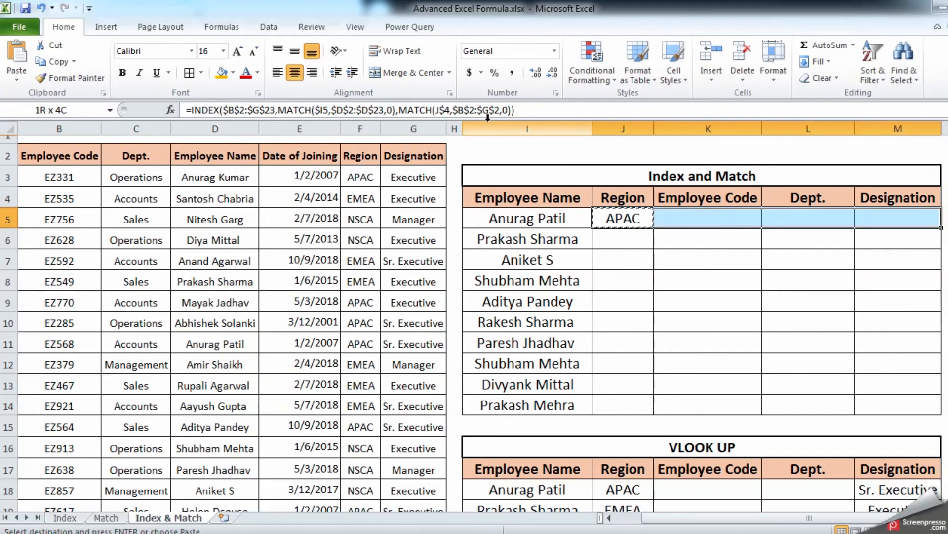
{"action": "key", "text": "shift+Down"}
{"action": "key", "text": "shift+Down"}
{"action": "key", "text": "shift+Down"}
{"action": "key", "text": "shift+Down"}
{"action": "key", "text": "shift+Down"}
{"action": "key", "text": "shift+Down"}
{"action": "key", "text": "shift+Down"}
{"action": "key", "text": "shift+Down"}
{"action": "key", "text": "shift+Down"}
{"action": "key", "text": "Return"}
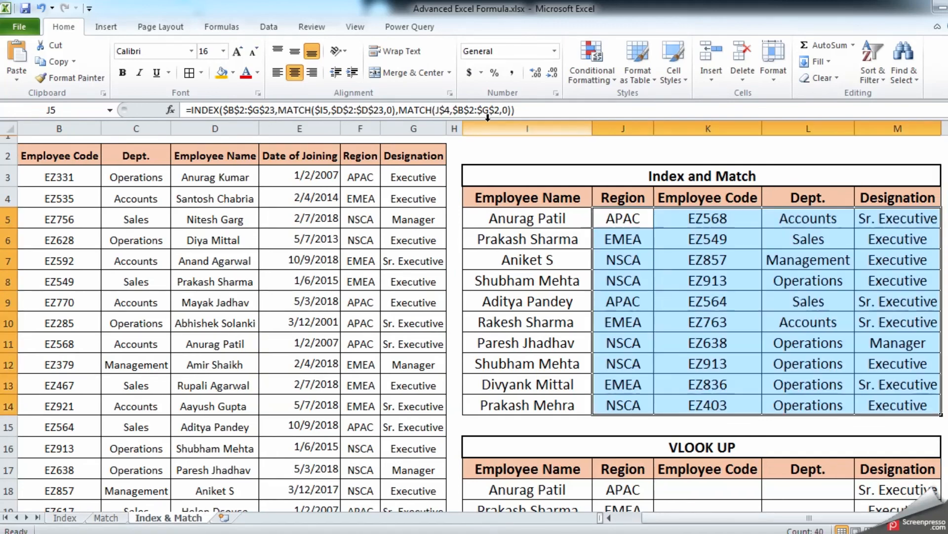
Check the copied formula in K5 and view the VLOOK UP table below the Index and Match table.
{"action": "key", "text": "Right"}
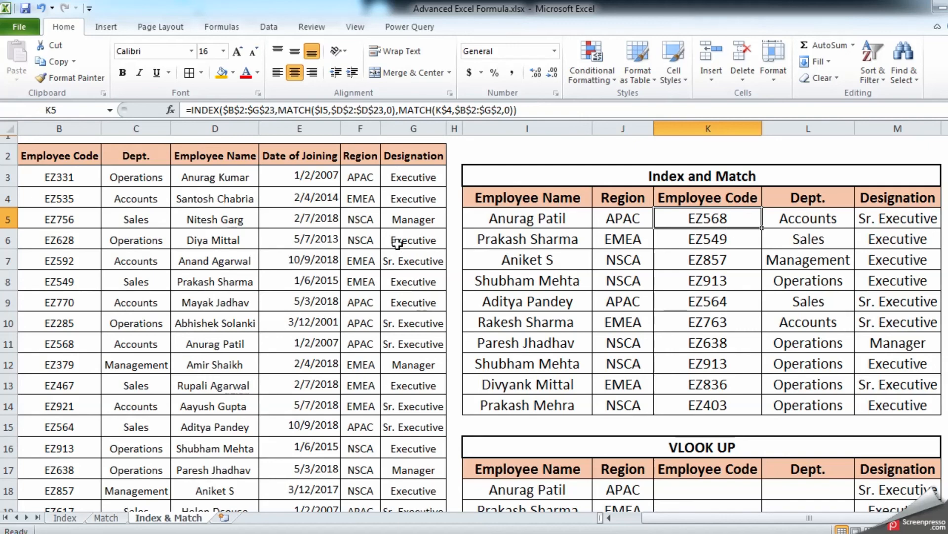
{"action": "left_click", "coordinate": [494, 201]}
{"action": "scroll", "coordinate": [546, 271], "scroll_direction": "down", "scroll_amount": 2}
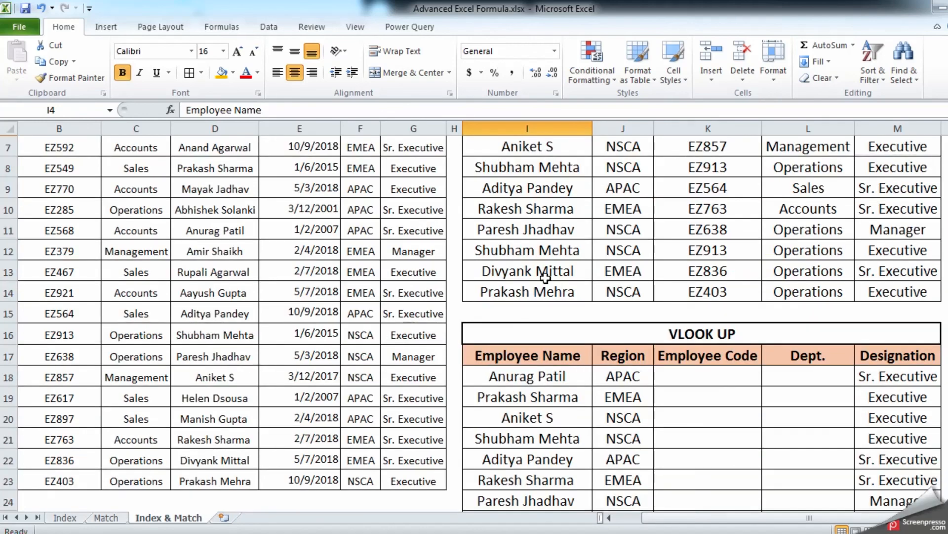
Delete the Date of Joining column from the employee data table.
{"action": "scroll", "coordinate": [547, 277], "scroll_direction": "up", "scroll_amount": 2}
{"action": "left_click", "coordinate": [315, 132]}
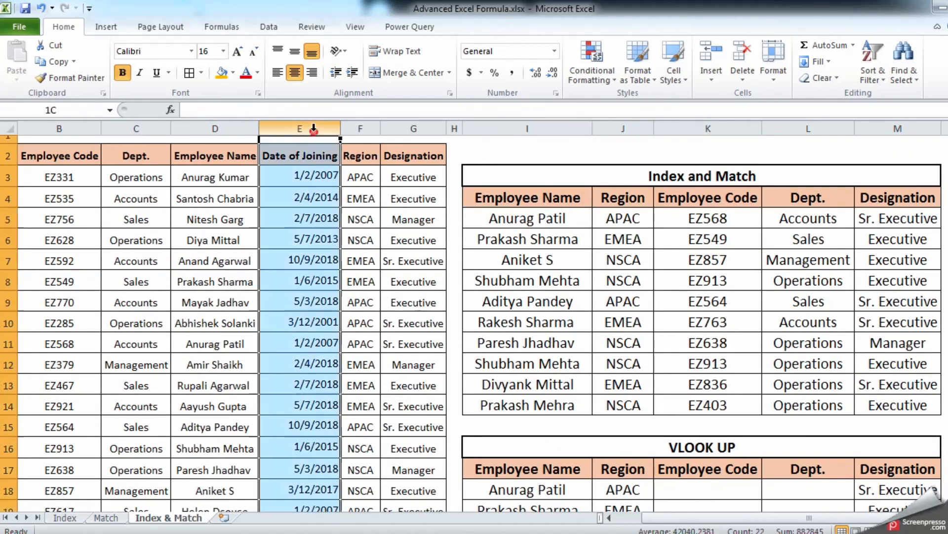
{"action": "right_click", "coordinate": [315, 134]}
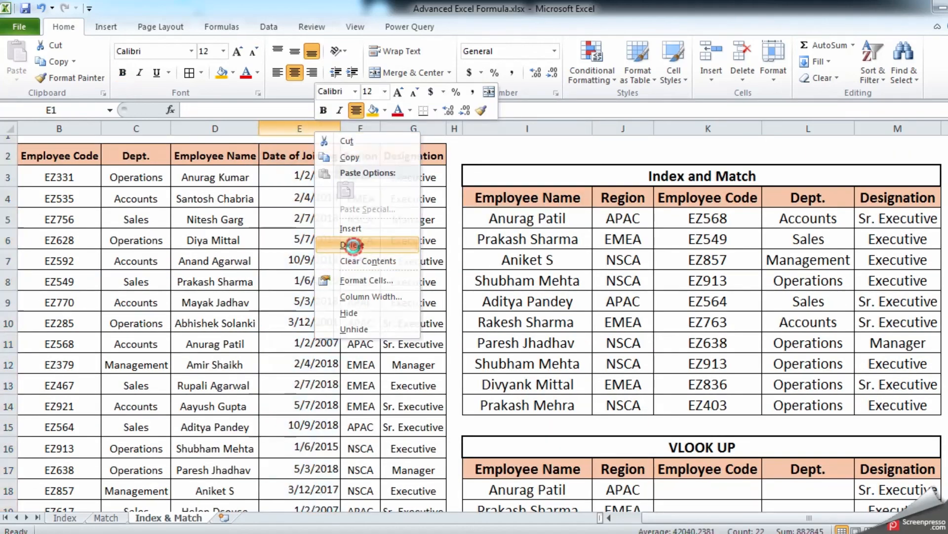
{"action": "left_click", "coordinate": [353, 245]}
Compare the Index and Match results with the VLOOK UP Designation column, and undo the deletion of the Date of Joining column.
{"action": "left_click_drag", "start_coordinate": [544, 218], "coordinate": [838, 391]}
{"action": "scroll", "coordinate": [839, 391], "scroll_direction": "down", "scroll_amount": 3}
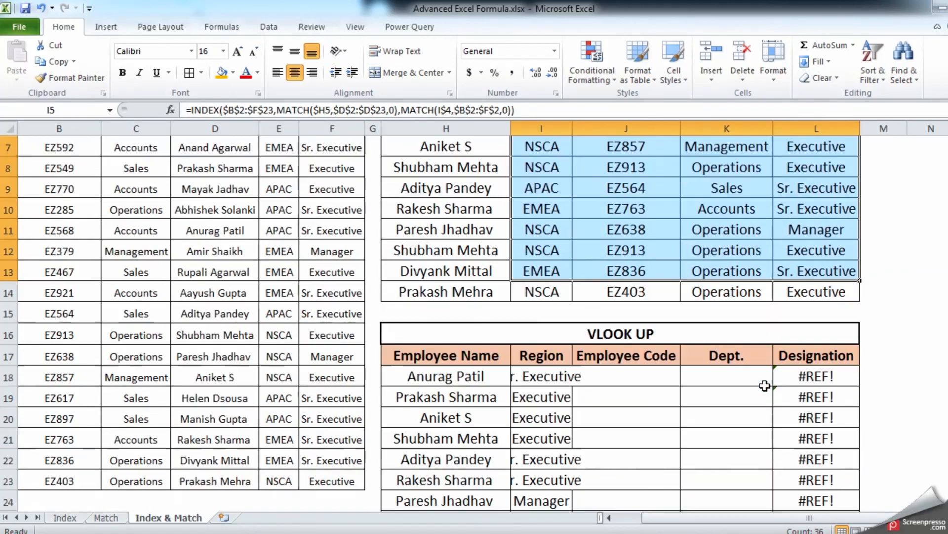
{"action": "left_click", "coordinate": [809, 308]}
{"action": "left_click_drag", "start_coordinate": [808, 309], "coordinate": [820, 480]}
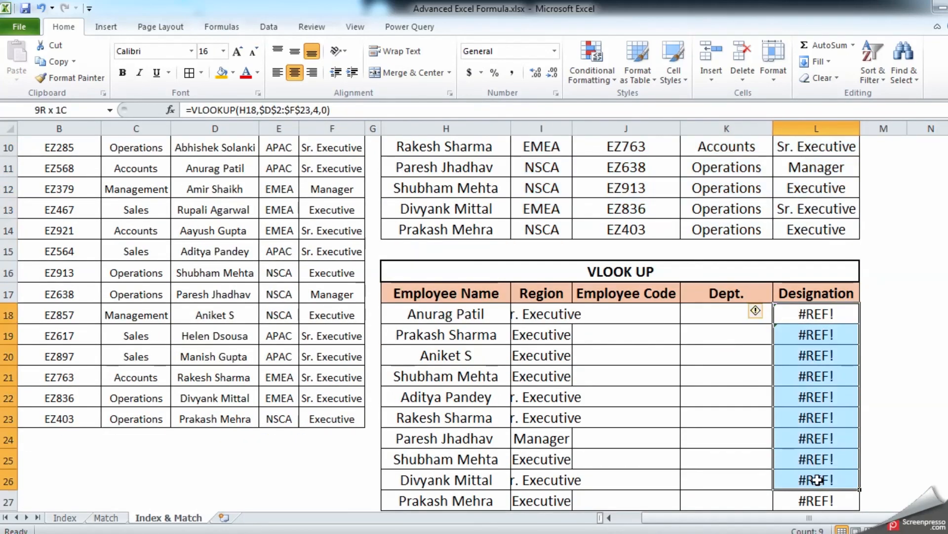
{"action": "scroll", "coordinate": [817, 482], "scroll_direction": "up", "scroll_amount": 3}
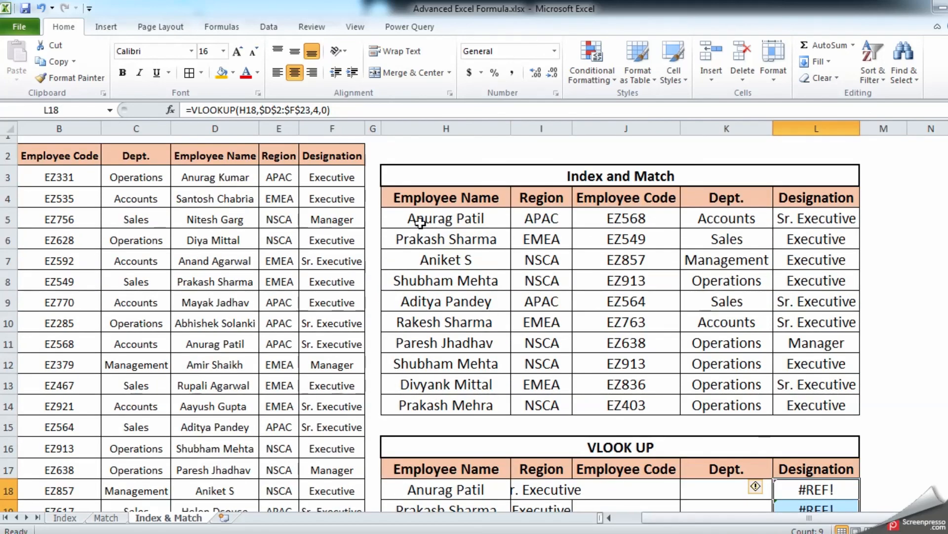
{"action": "key", "text": "ctrl+z"}
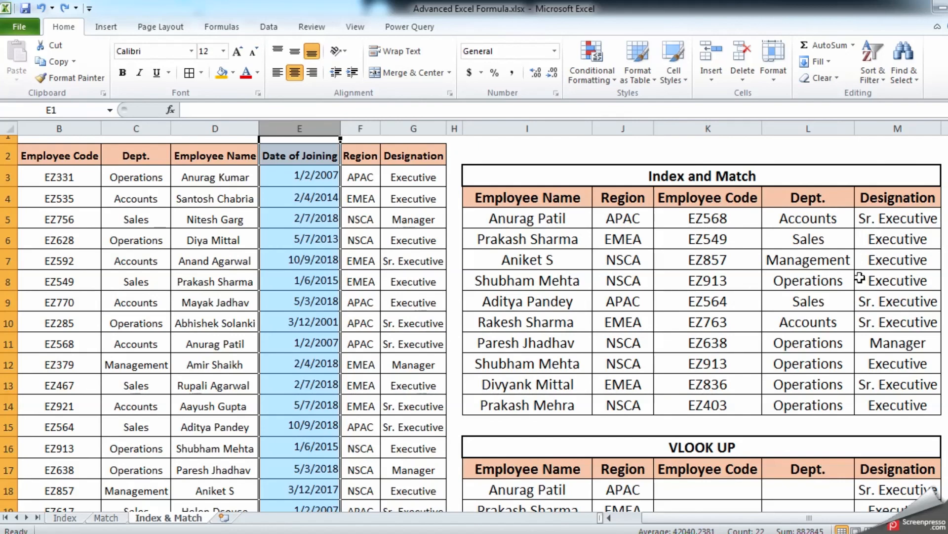